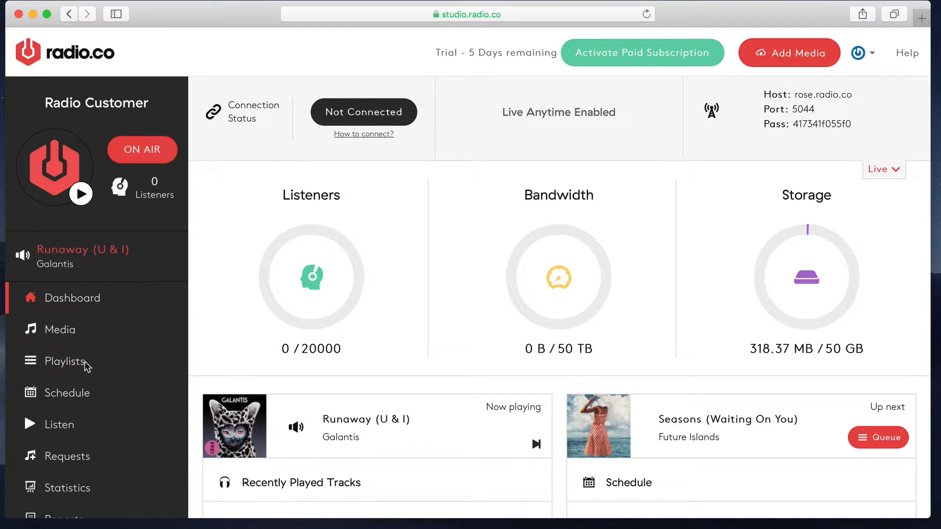
# Look over the playlists and the current week's schedule, and open the Default playlist for editing
pyautogui.click(85, 361)
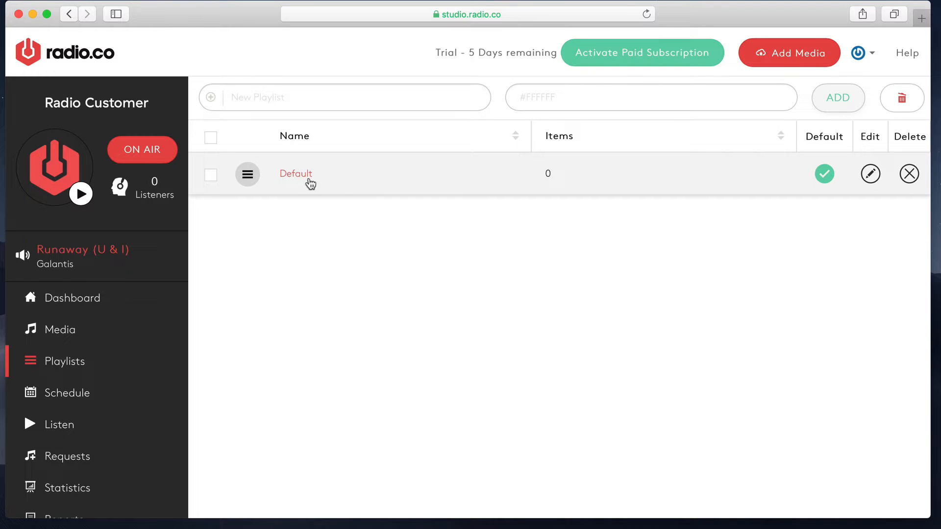
pyautogui.click(135, 399)
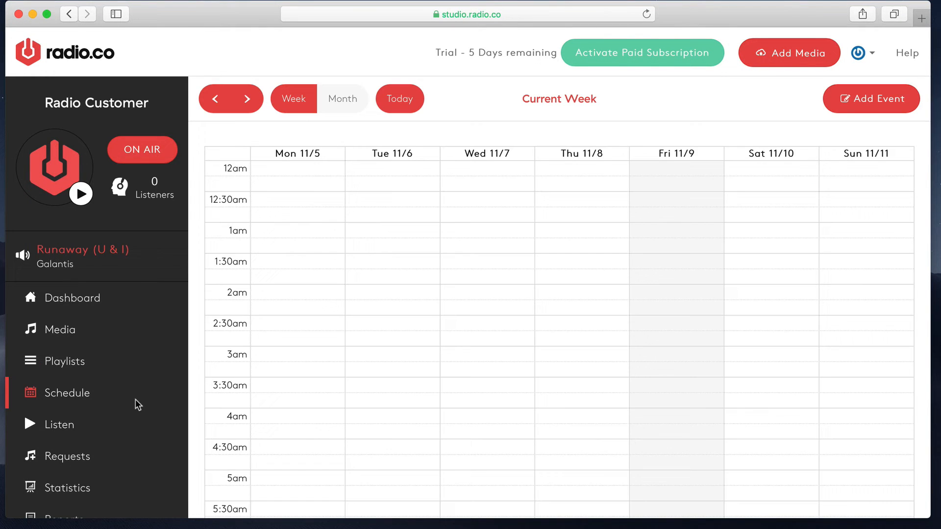
pyautogui.click(127, 363)
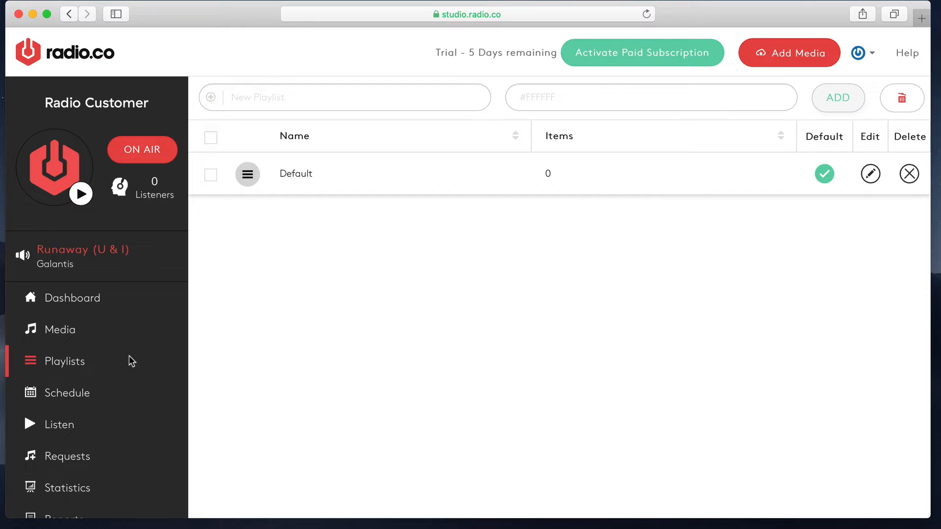
pyautogui.click(872, 173)
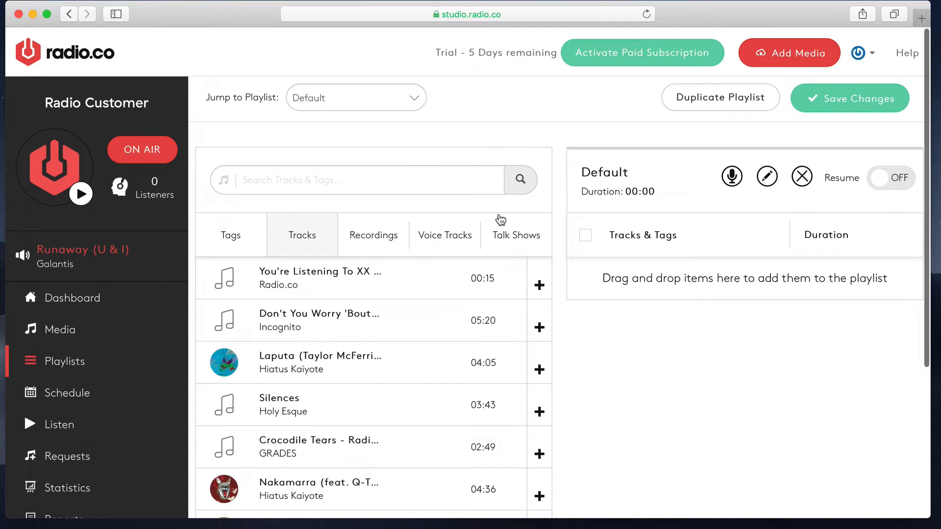
# Add two Music tags followed by one Jingle tag to the Default playlist
pyautogui.click(245, 235)
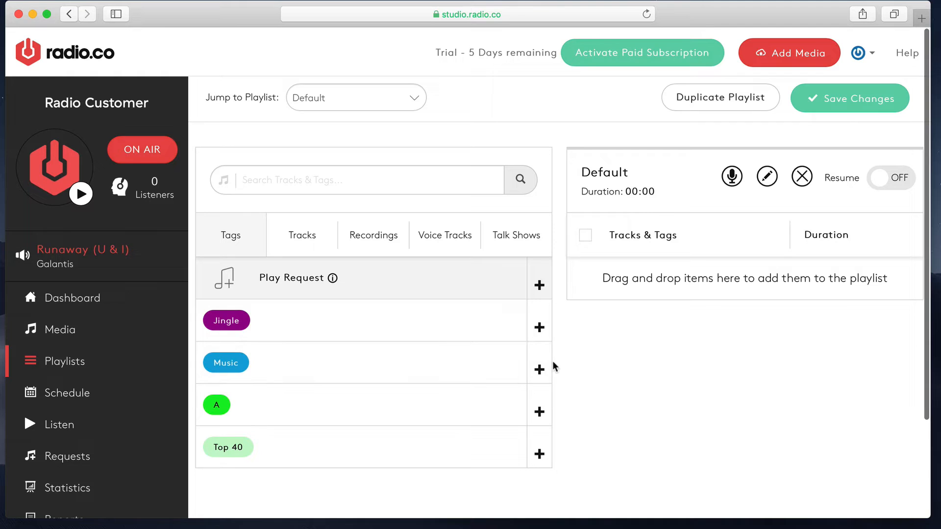
pyautogui.click(539, 367)
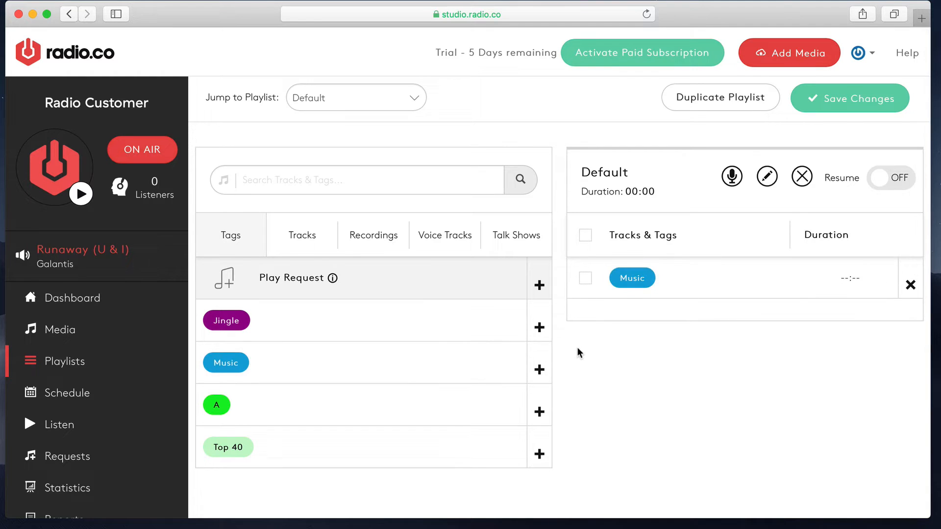
pyautogui.click(539, 370)
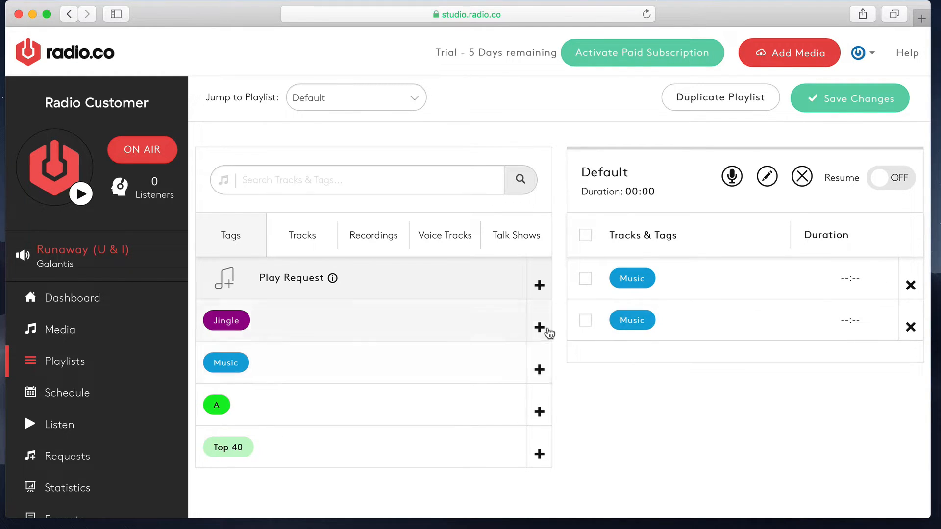
pyautogui.scroll(-2, 549, 333)
pyautogui.click(544, 289)
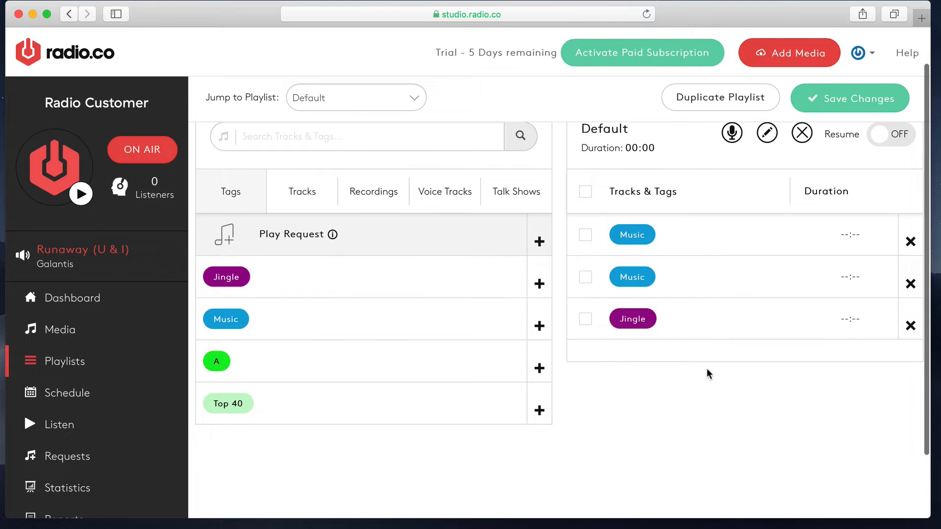
pyautogui.scroll(2, 710, 357)
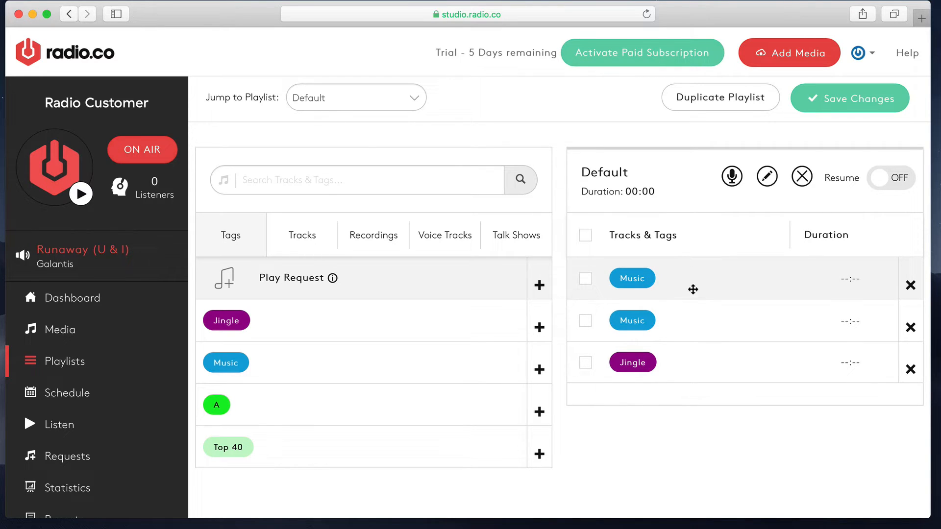
# Remove both Music tags from the Default playlist and add two A tags and one Top 40 tag after the Jingle tag
pyautogui.click(910, 326)
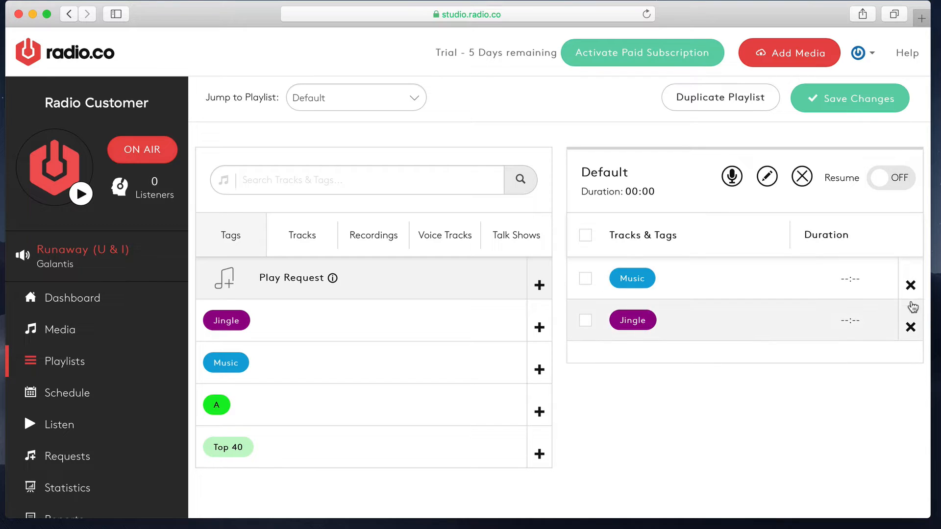
pyautogui.click(910, 286)
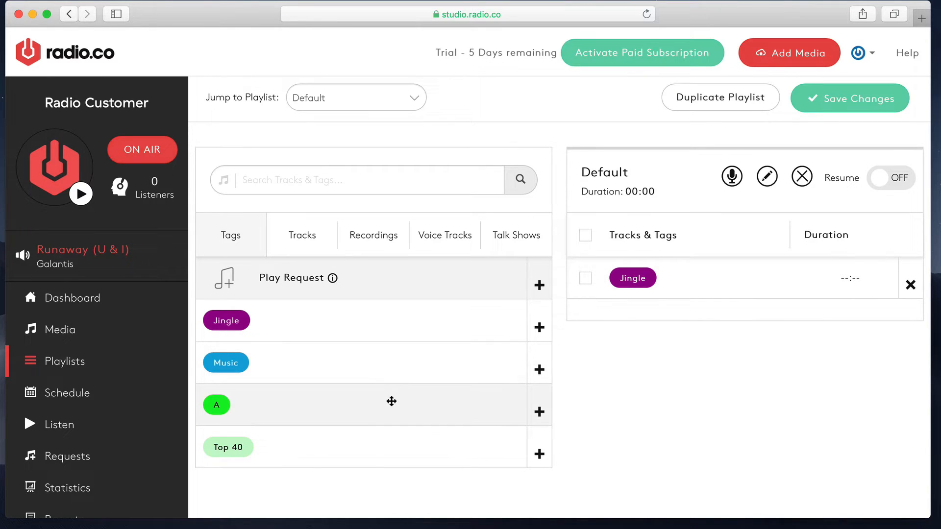
pyautogui.click(540, 411)
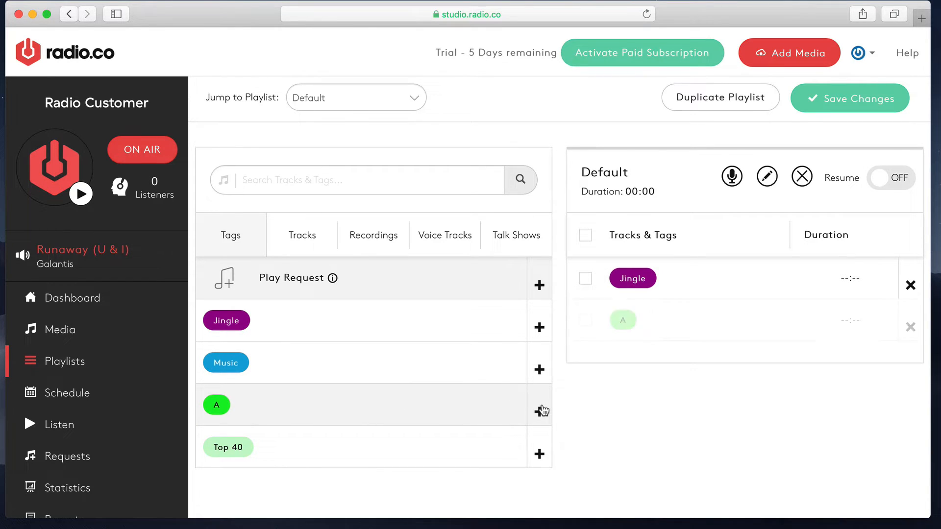
pyautogui.click(541, 412)
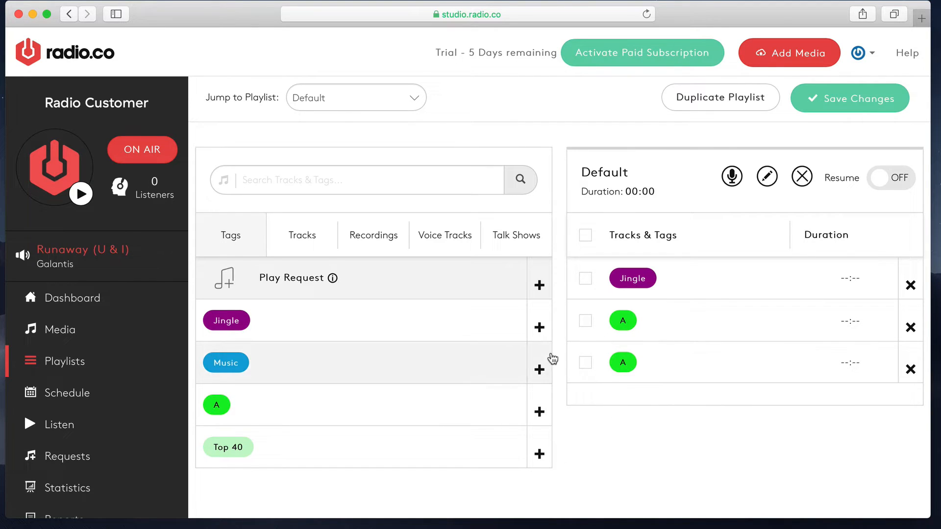
pyautogui.click(540, 454)
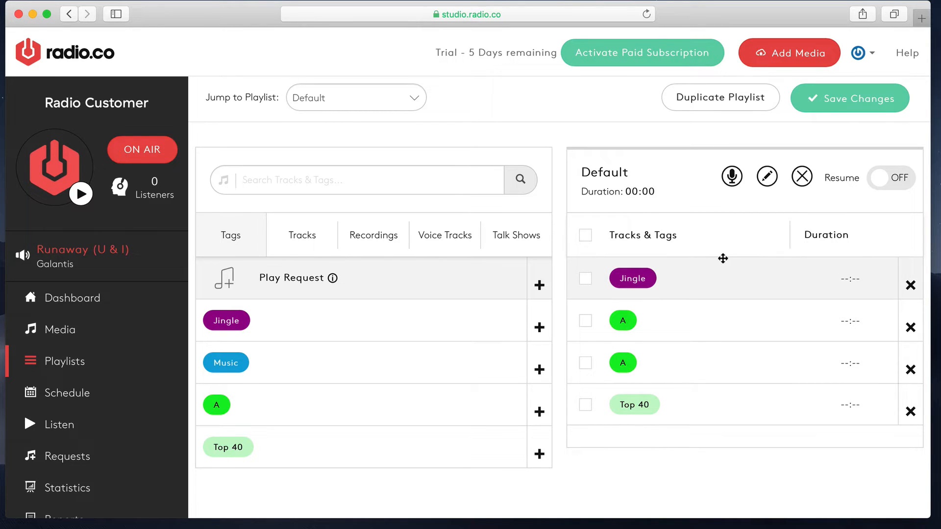
# Search the available tags for "Top" and clear the search
pyautogui.click(381, 175)
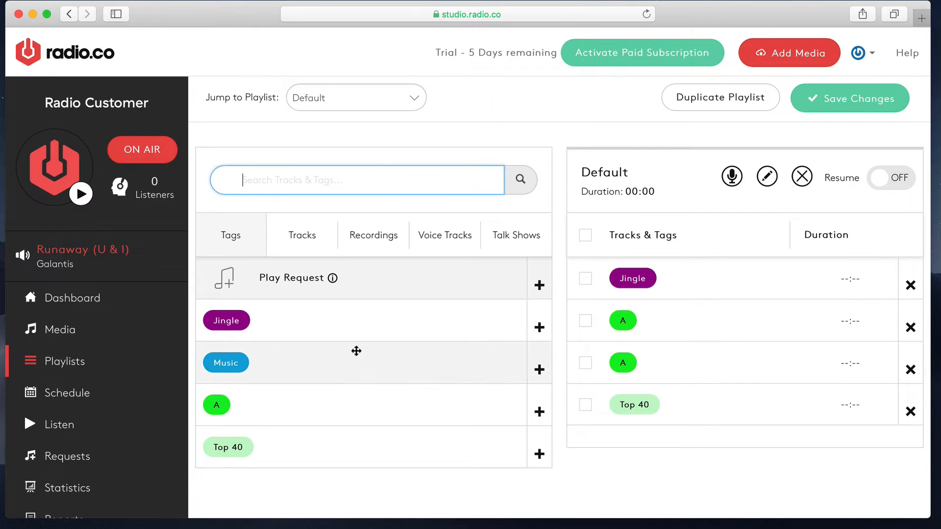
pyautogui.write('Top')
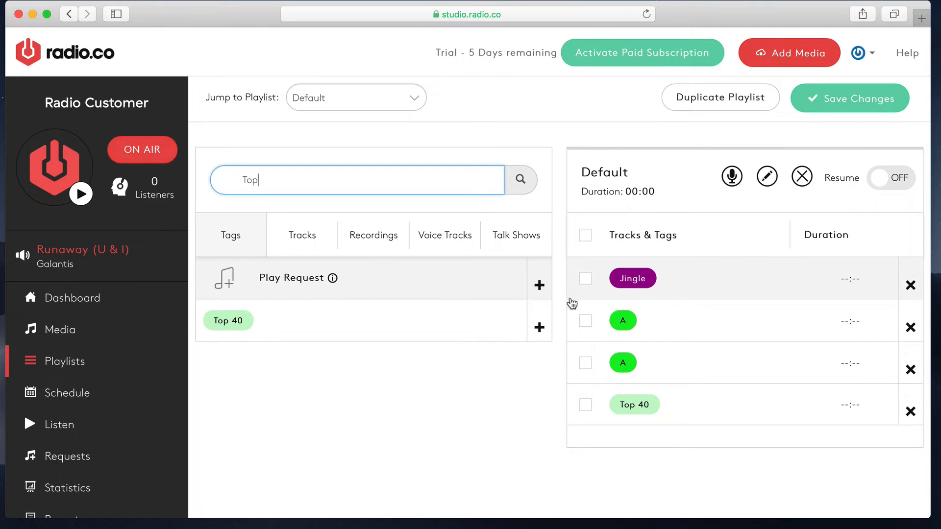
pyautogui.doubleClick(455, 182)
pyautogui.press('BackSpace')
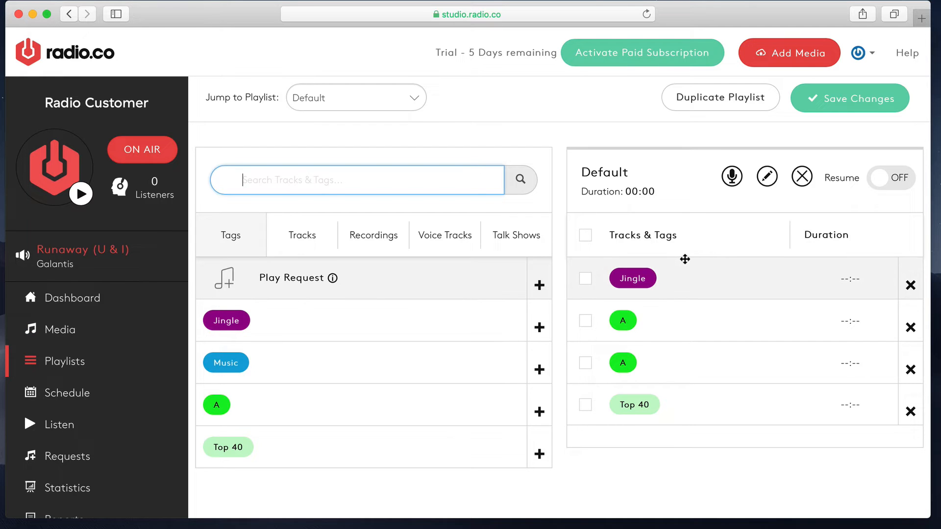
# Return to the playlist overview, saving the changes to the Default playlist
pyautogui.click(112, 357)
pyautogui.click(616, 251)
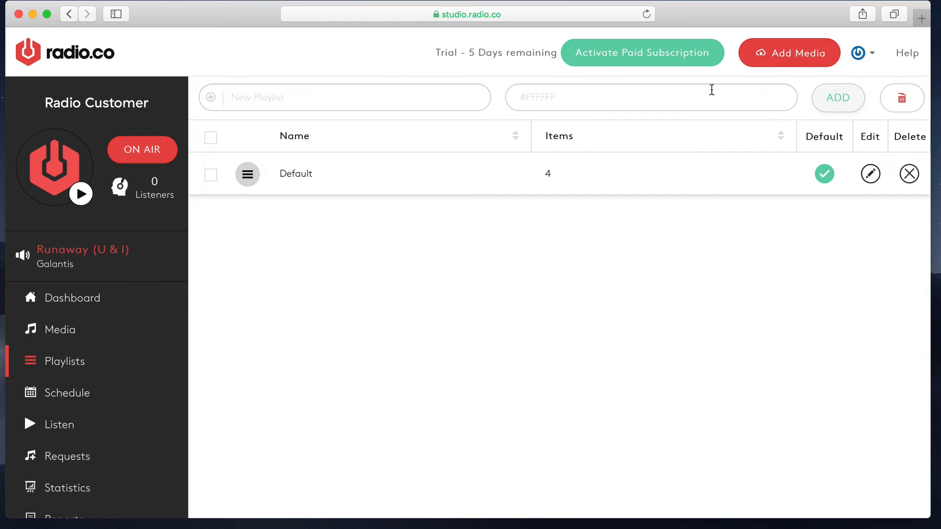
# Create a new playlist named Evening with the dark blue colour #1d5d78
pyautogui.click(376, 88)
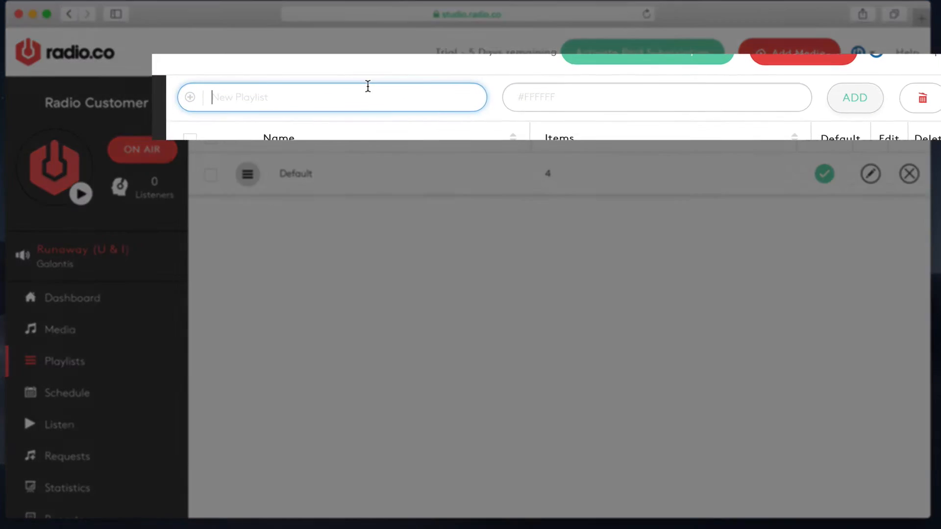
pyautogui.write('Eve')
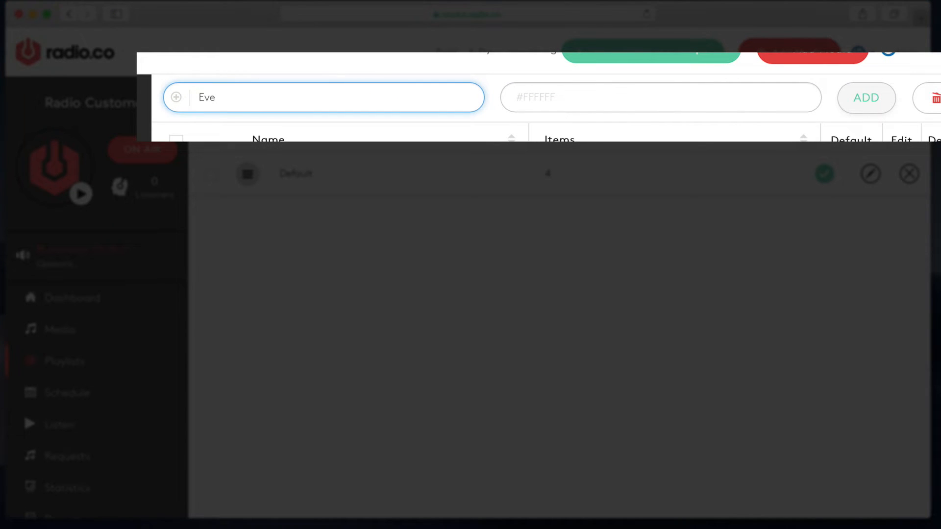
pyautogui.write('ning')
pyautogui.press('Tab')
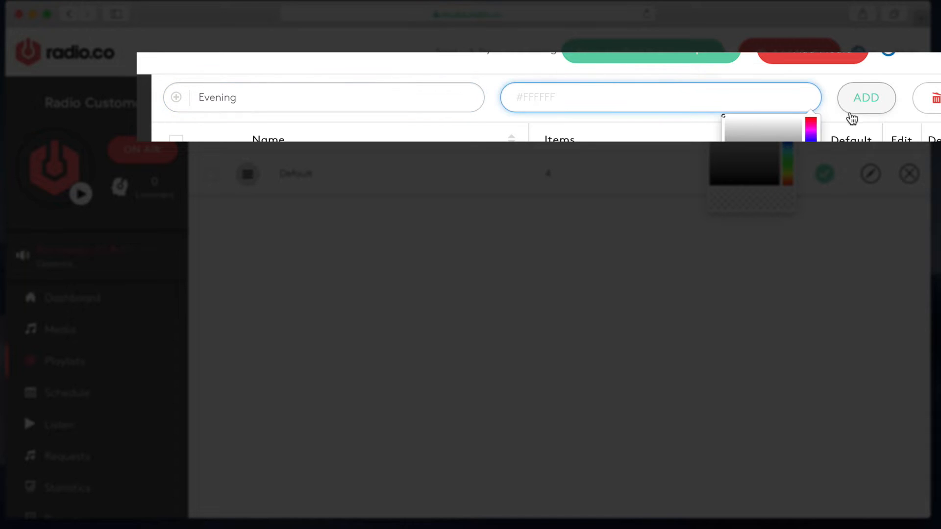
pyautogui.click(788, 147)
pyautogui.click(770, 148)
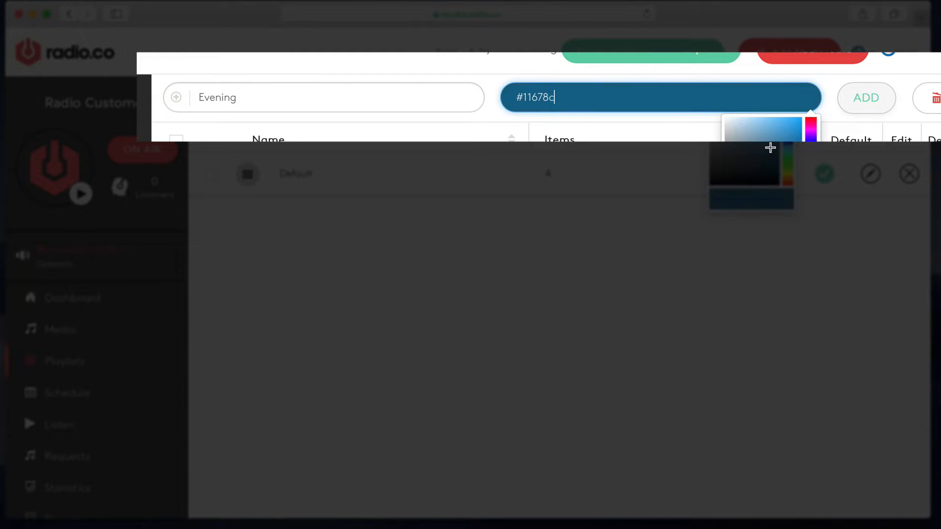
pyautogui.moveTo(768, 147)
pyautogui.mouseDown()
pyautogui.moveTo(753, 158)
pyautogui.moveTo(765, 151)
pyautogui.mouseUp()
pyautogui.click(877, 107)
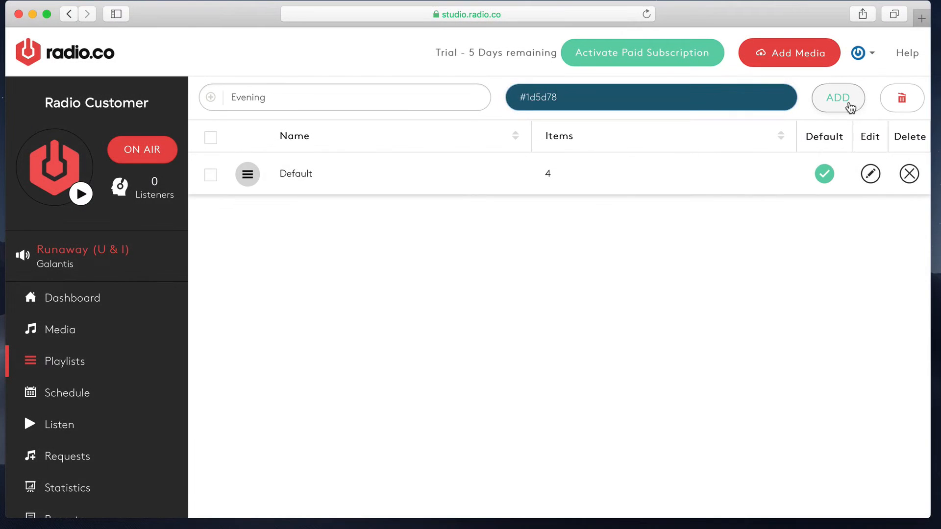
pyautogui.click(850, 106)
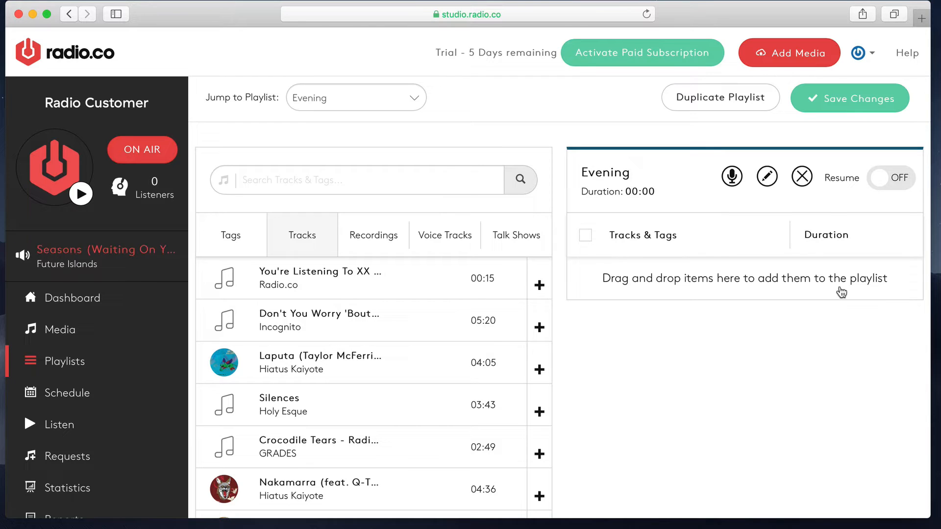
# Search the tracks for "Galan" and add Runaway (U & I) by Galantis to the Evening playlist, keeping only one copy
pyautogui.click(301, 180)
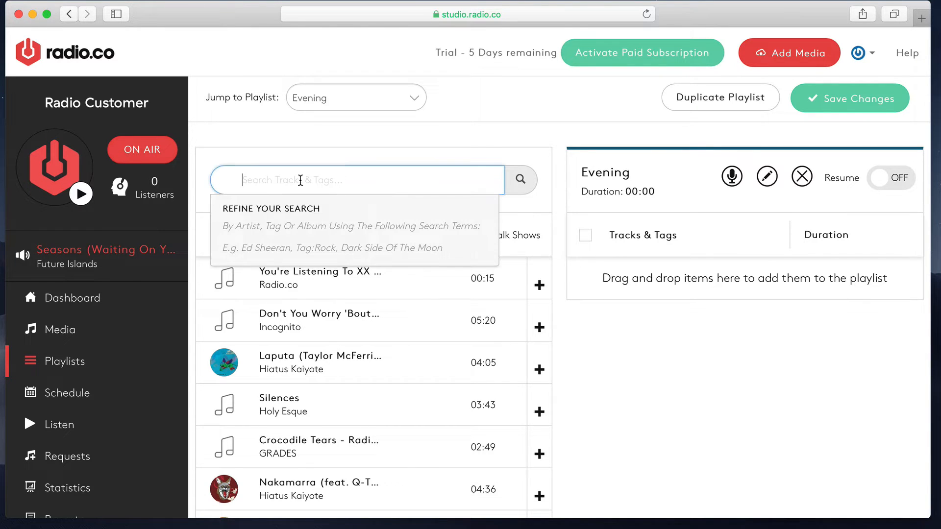
pyautogui.write('Galan')
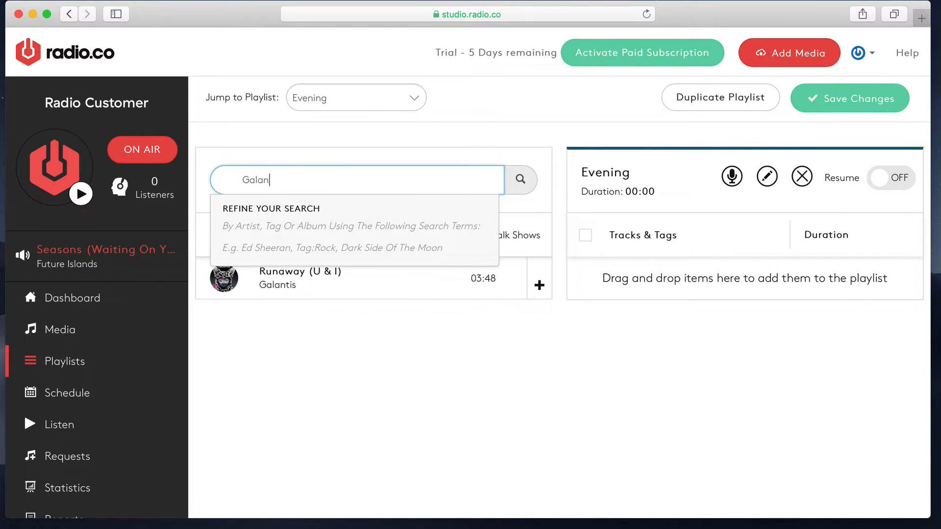
pyautogui.click(450, 334)
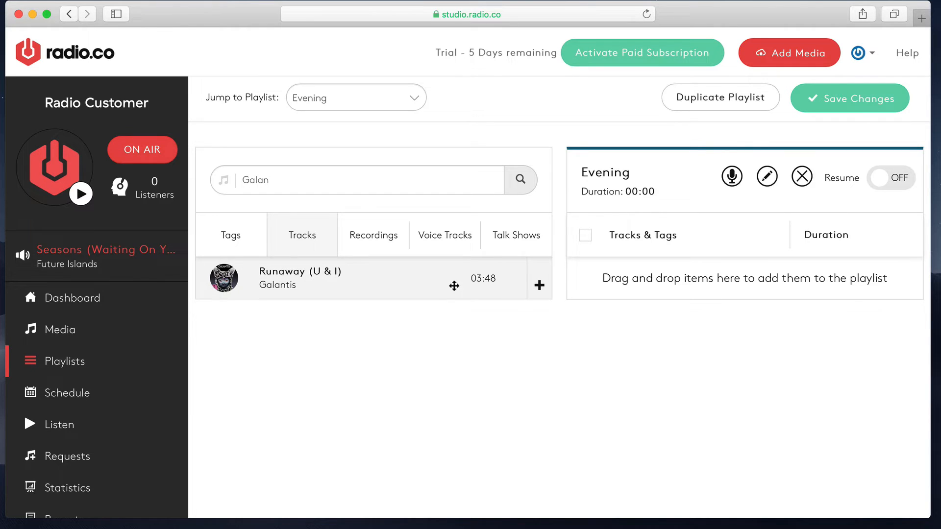
pyautogui.click(539, 288)
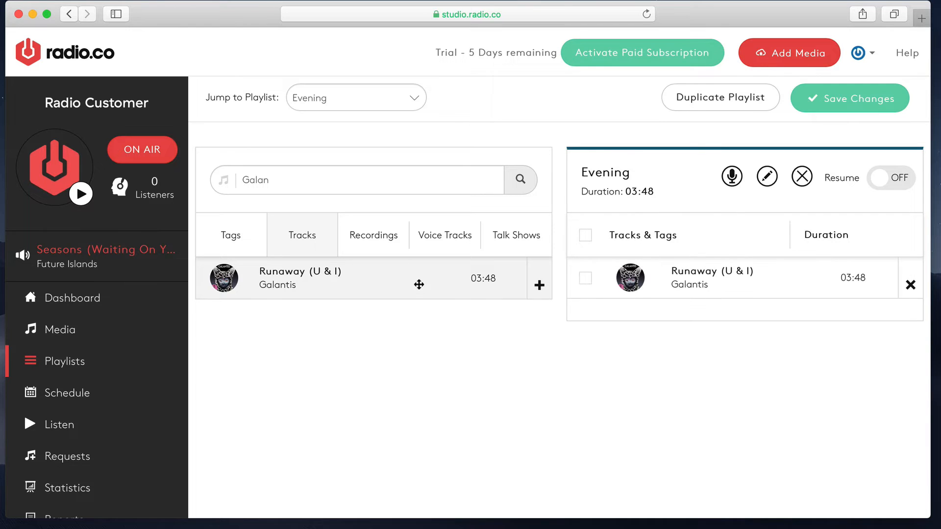
pyautogui.moveTo(426, 287); pyautogui.dragTo(766, 351)
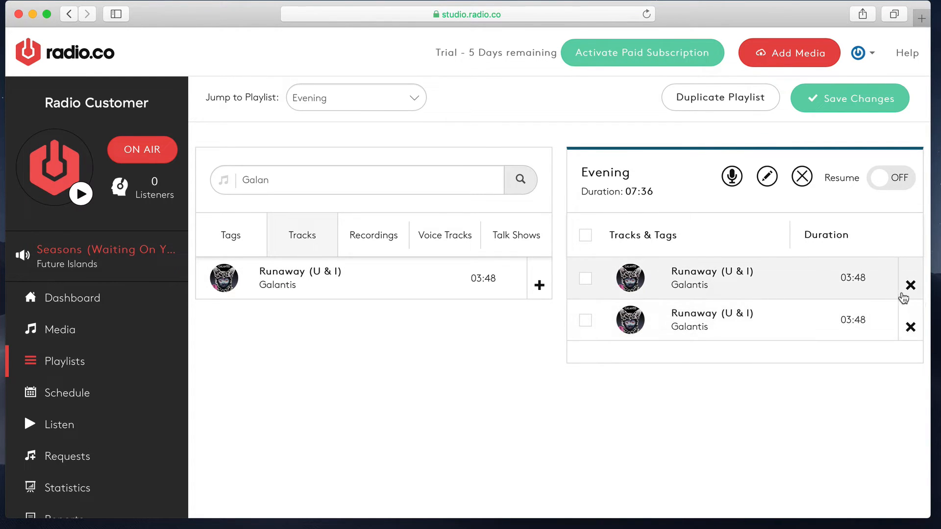
pyautogui.click(911, 327)
# Add Radio.co's You're Listening To XX, Ghostpoet's Cash and Carry track and Gengahr's Bathed in Light to the Evening playlist
pyautogui.click(254, 238)
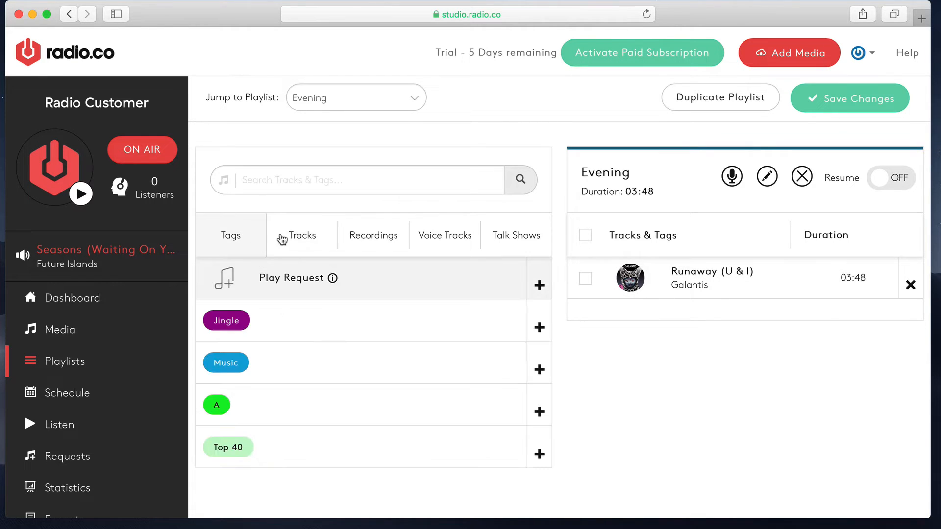
pyautogui.click(280, 236)
pyautogui.click(539, 286)
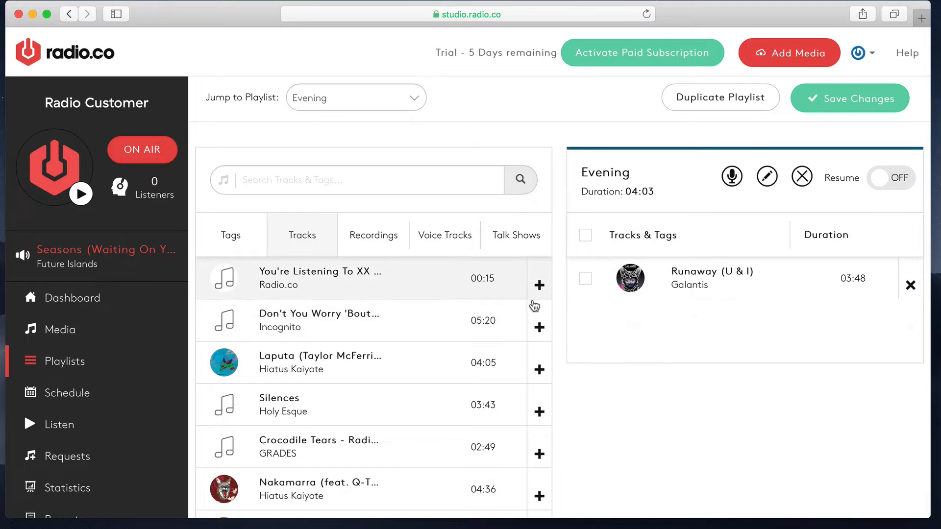
pyautogui.scroll(-5, 535, 333)
pyautogui.click(535, 360)
pyautogui.click(539, 317)
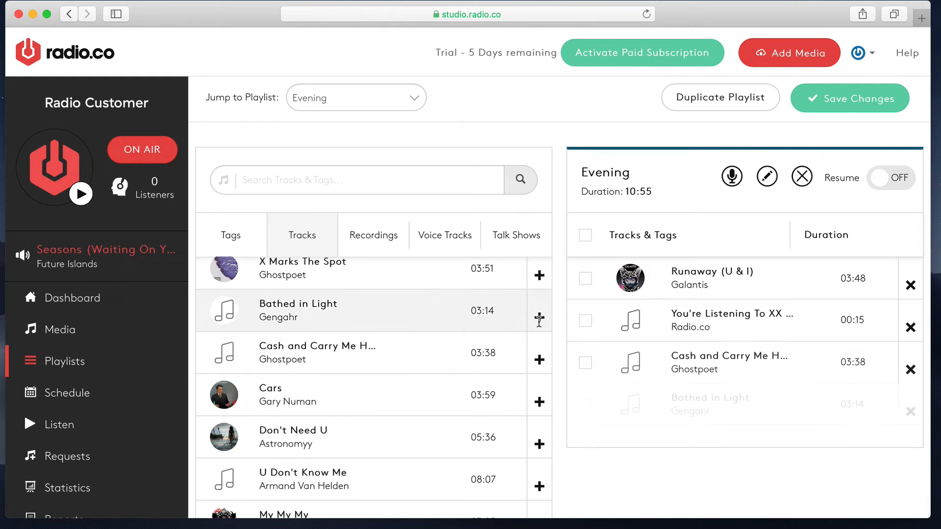
# Add Avril 14th by Aphex Twin and My Girls by Animal Collective to the Evening playlist
pyautogui.scroll(-5, 539, 324)
pyautogui.click(539, 374)
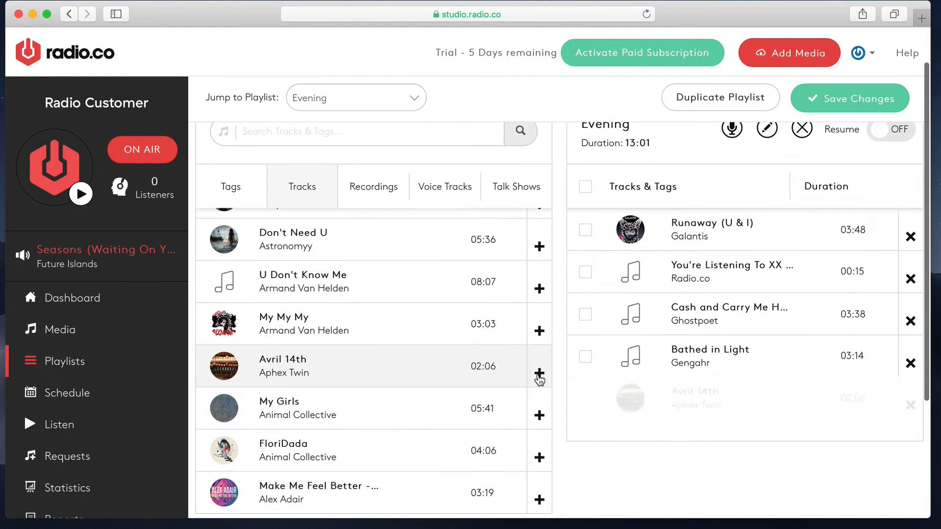
pyautogui.click(539, 415)
pyautogui.scroll(-3, 540, 402)
pyautogui.scroll(10, 539, 399)
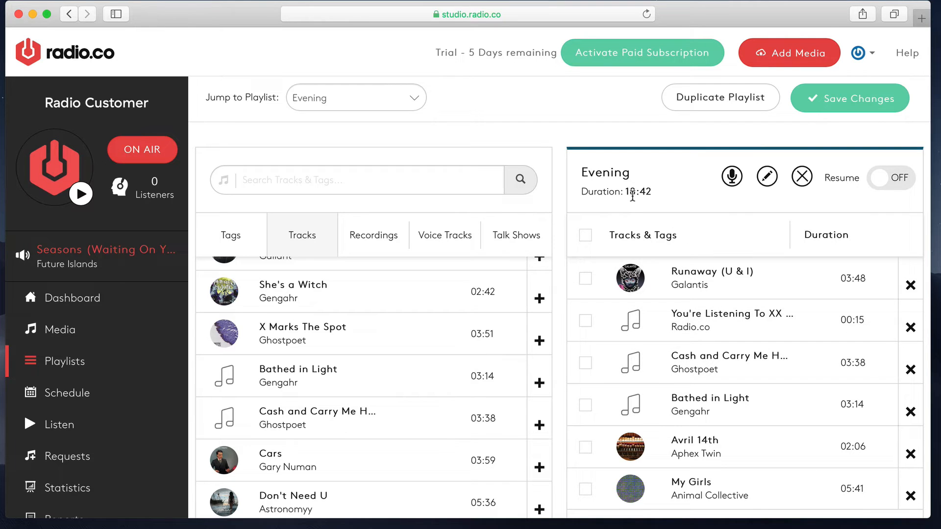
pyautogui.scroll(3, 539, 353)
pyautogui.scroll(5, 544, 337)
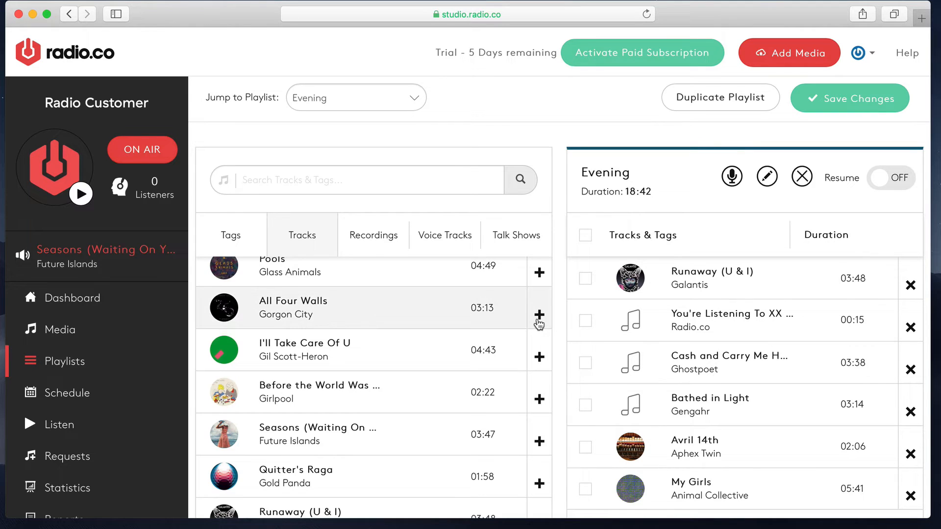
# Add I'll Take Care Of U by Gil Scott-Heron, All Four Walls by Gorgon City and Gooey by Glass Animals to the Evening playlist
pyautogui.click(539, 356)
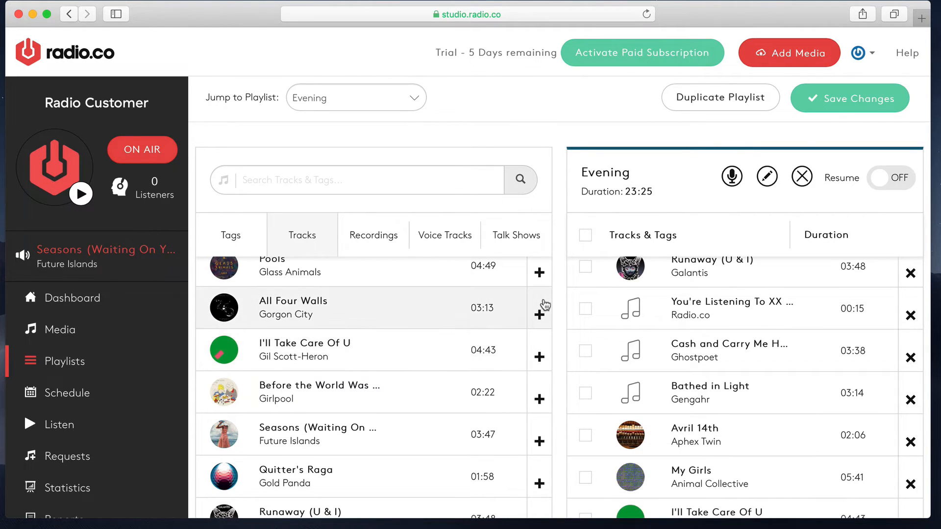
pyautogui.click(543, 306)
pyautogui.scroll(-5, 541, 306)
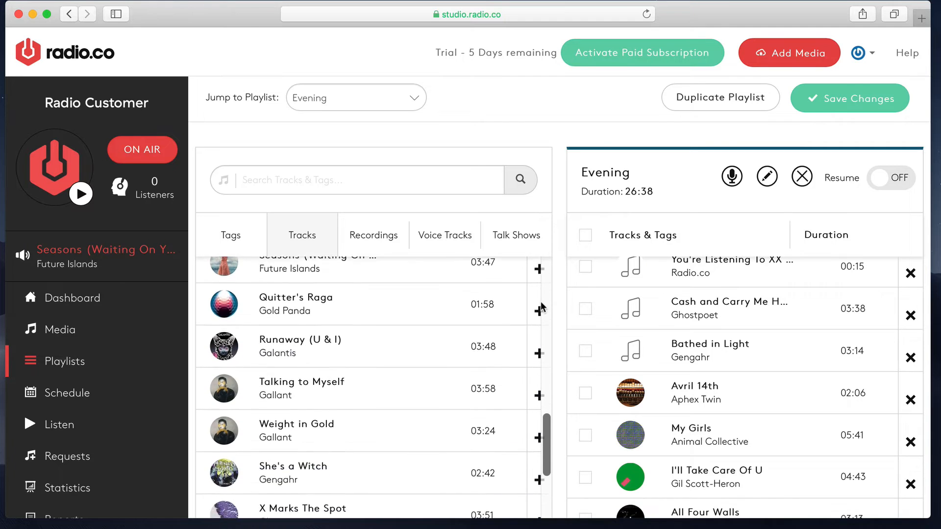
pyautogui.scroll(6, 541, 314)
pyautogui.click(540, 322)
# Add Girlpool's Before the World Was track, Future Islands' Seasons and Gold Panda's Quitter's Raga to the Evening playlist
pyautogui.scroll(-5, 540, 324)
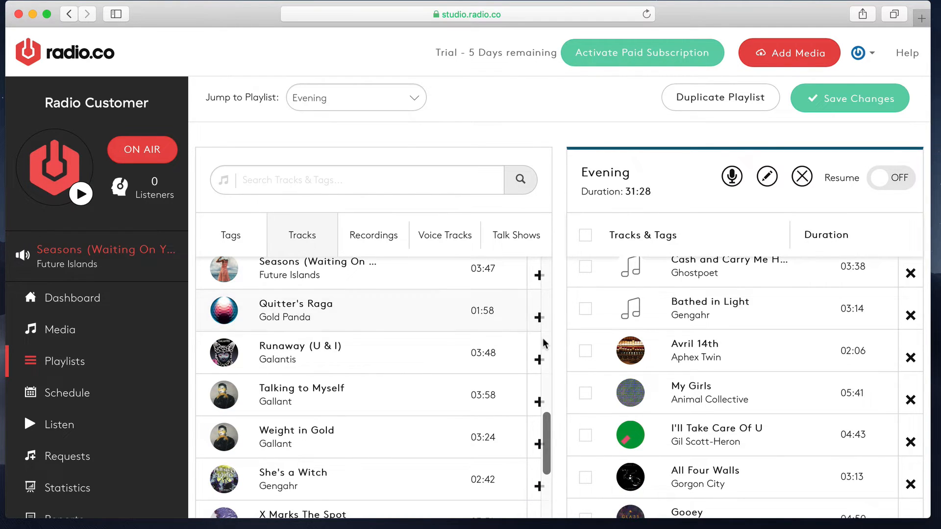
pyautogui.scroll(-4, 542, 343)
pyautogui.scroll(6, 541, 353)
pyautogui.click(539, 350)
pyautogui.click(540, 392)
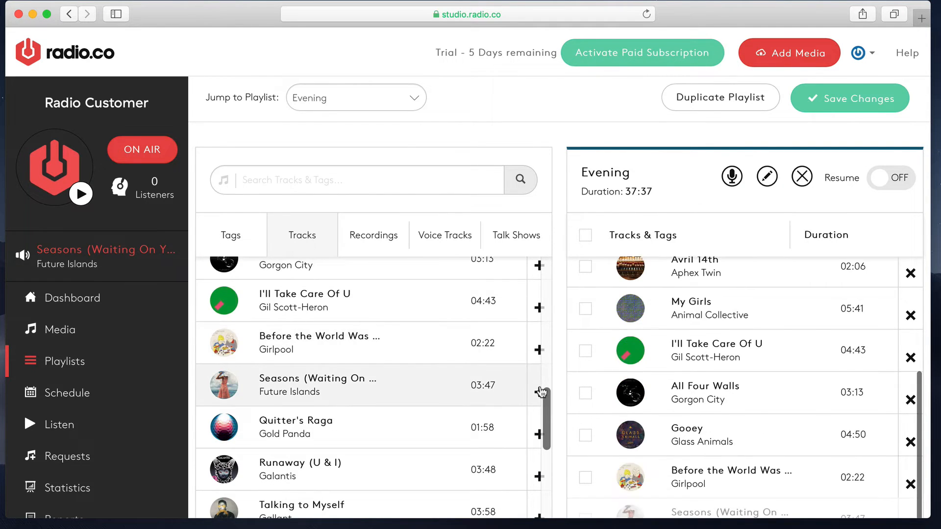
pyautogui.click(539, 435)
# Insert Weight in Gold between All Four Walls and Gooey, and place Runaway (U & I) followed by Talking to Myself directly after My Girls
pyautogui.scroll(-3, 460, 403)
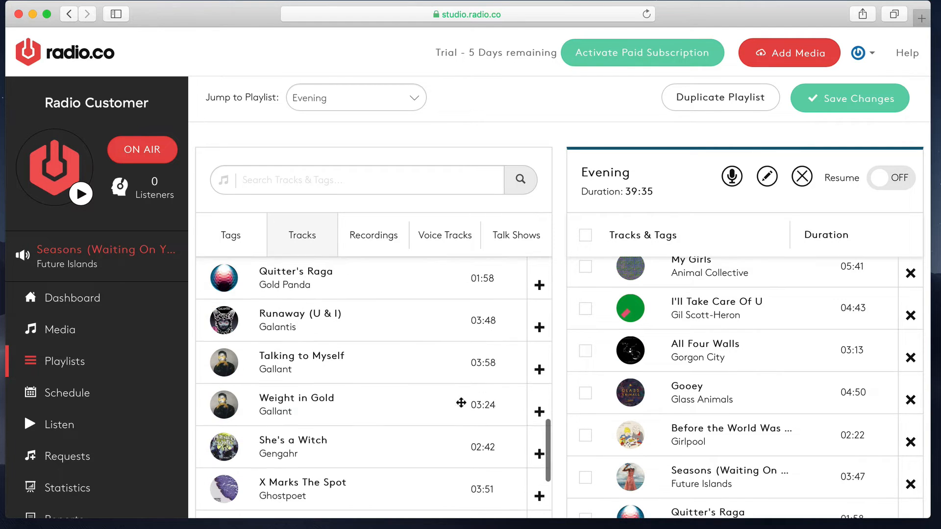
pyautogui.moveTo(461, 403); pyautogui.dragTo(696, 384)
pyautogui.moveTo(483, 360); pyautogui.dragTo(741, 329)
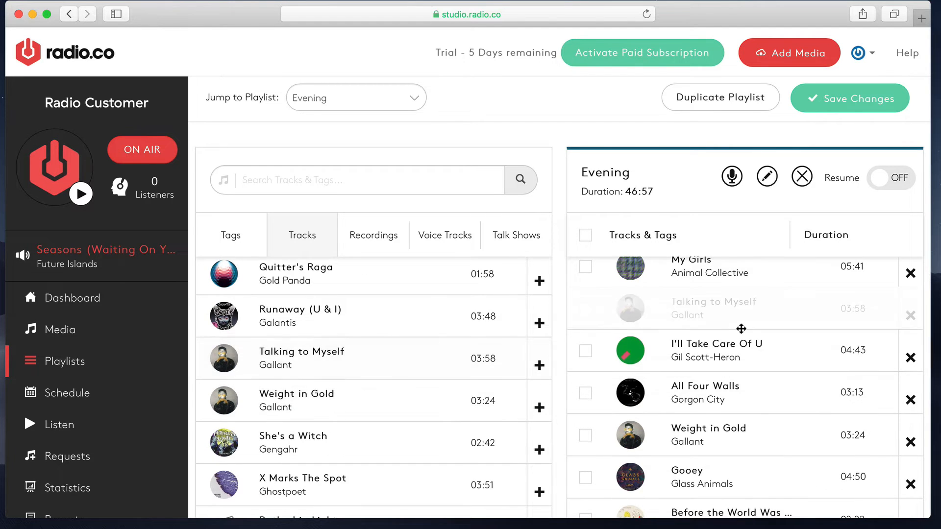
pyautogui.moveTo(487, 330); pyautogui.dragTo(696, 309)
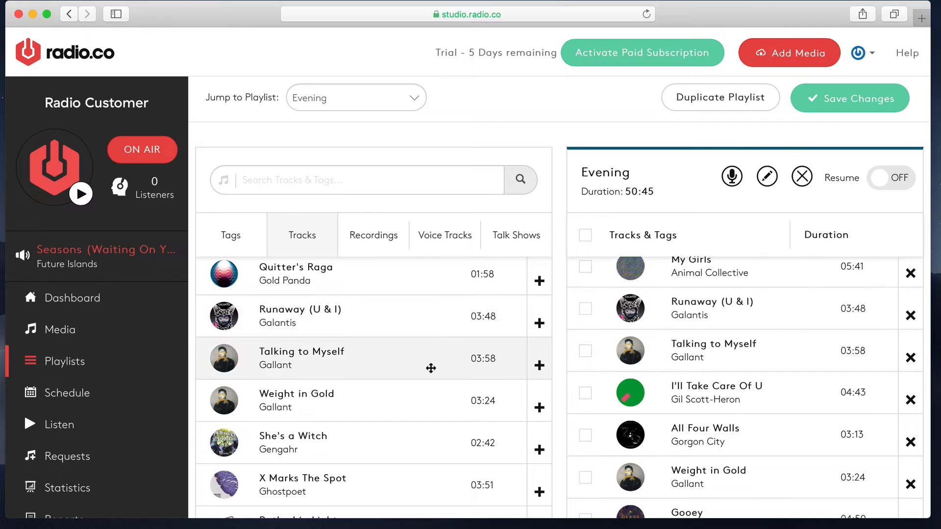
# Insert Weight in Gold and She's a Witch before Talking to Myself, and X Marks The Spot directly after it, in the Evening playlist
pyautogui.scroll(-7, 456, 362)
pyautogui.click(543, 436)
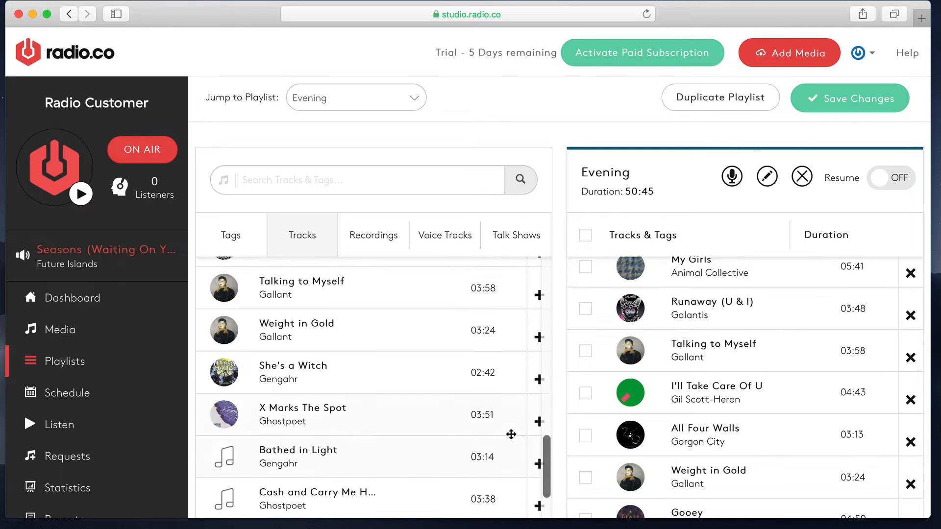
pyautogui.moveTo(539, 424)
pyautogui.mouseDown()
pyautogui.moveTo(431, 404)
pyautogui.moveTo(541, 430)
pyautogui.mouseUp()
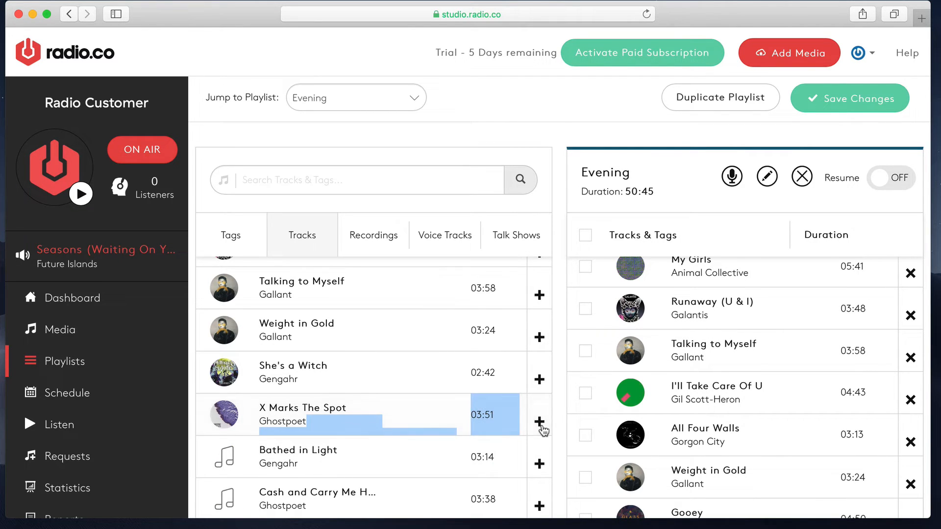
pyautogui.moveTo(441, 414); pyautogui.dragTo(743, 390)
pyautogui.moveTo(455, 328); pyautogui.dragTo(804, 348)
pyautogui.moveTo(470, 375); pyautogui.dragTo(693, 382)
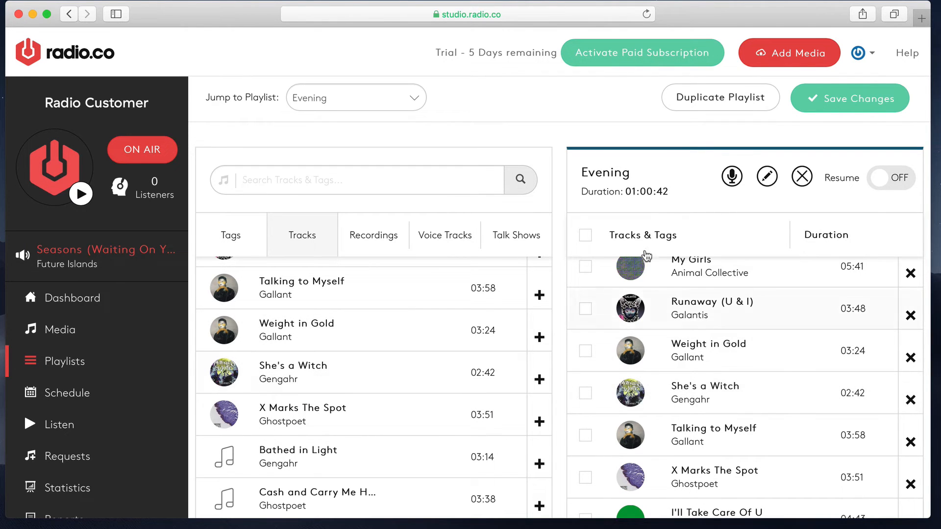
# Review the track order of the whole Evening playlist
pyautogui.scroll(5, 865, 388)
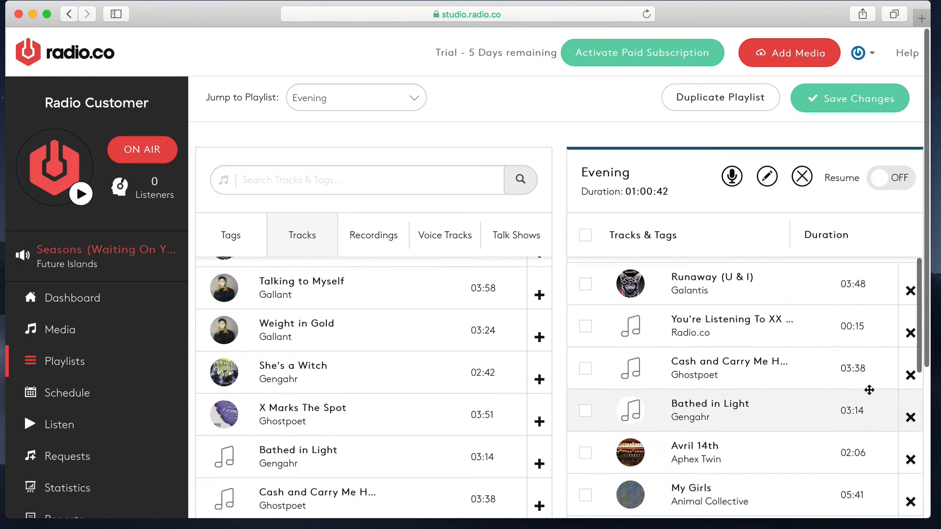
pyautogui.scroll(-10, 865, 394)
pyautogui.scroll(9, 836, 365)
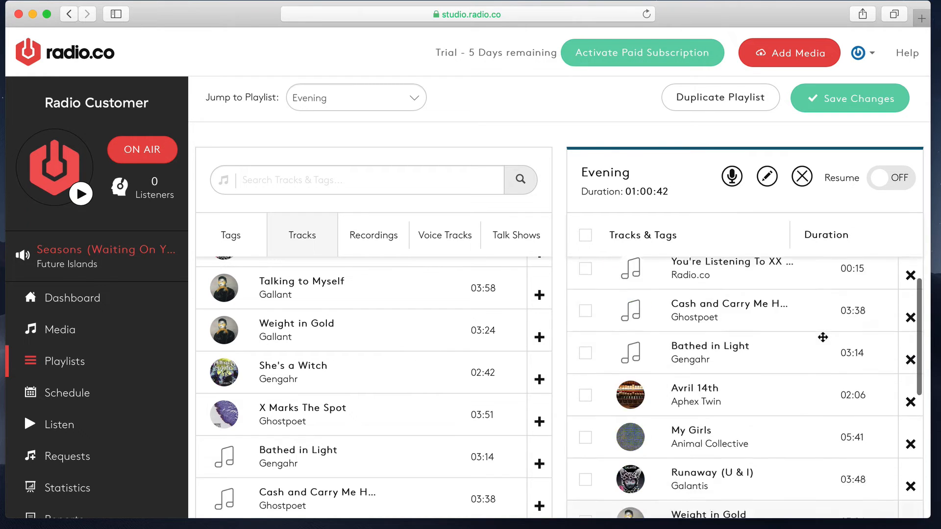
pyautogui.scroll(1, 822, 336)
pyautogui.scroll(-8, 822, 338)
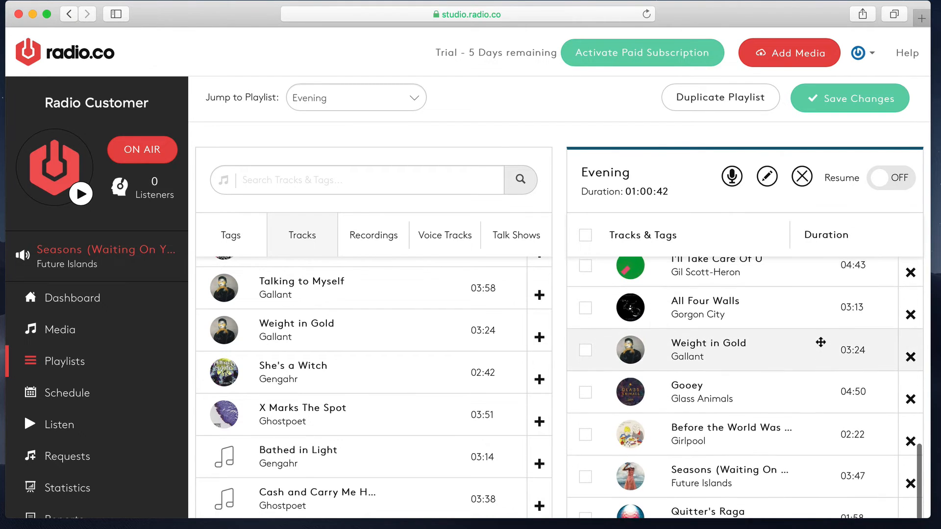
pyautogui.scroll(8, 821, 343)
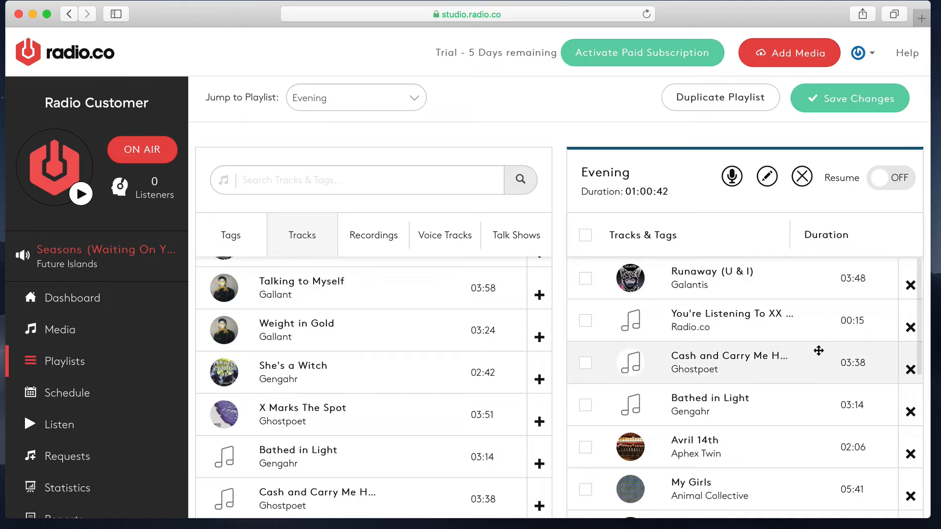
pyautogui.scroll(-8, 819, 351)
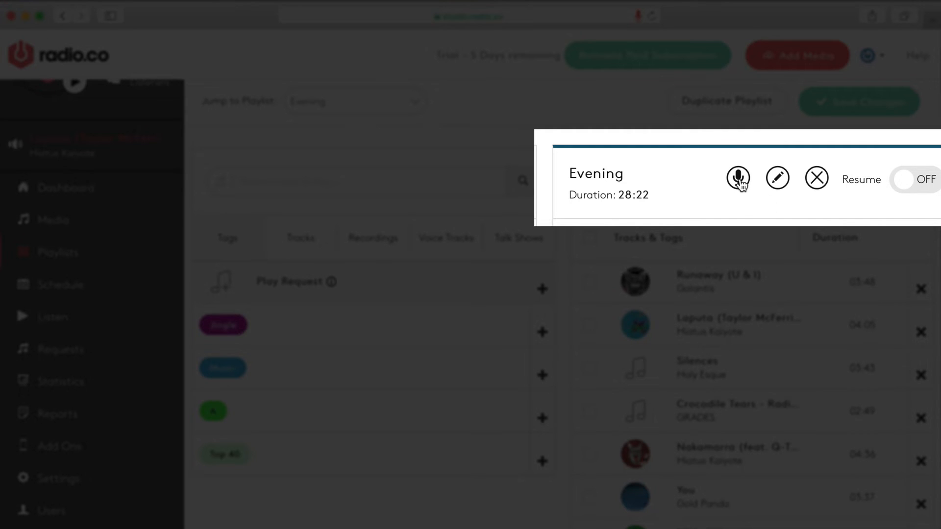
# Edit the Evening playlist's settings and set its colour to the brighter blue #0097d6
pyautogui.click(779, 184)
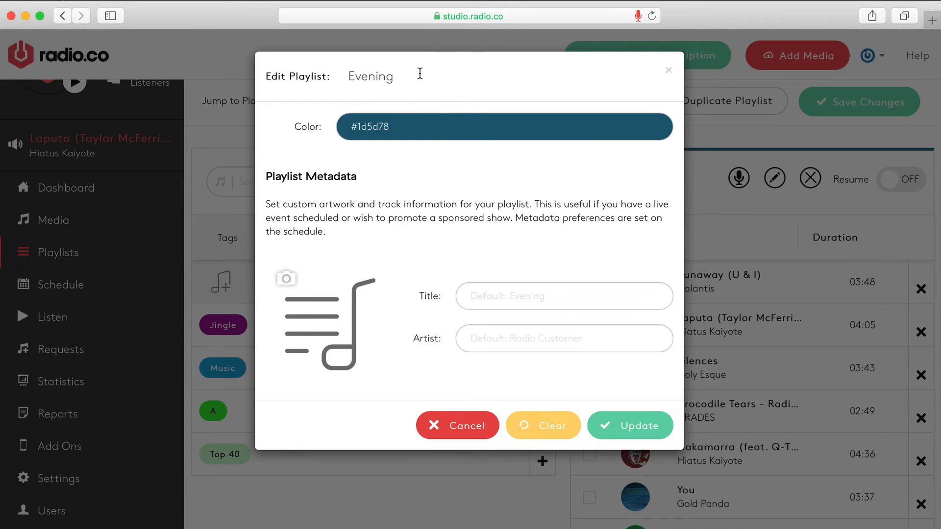
pyautogui.click(416, 116)
pyautogui.click(654, 156)
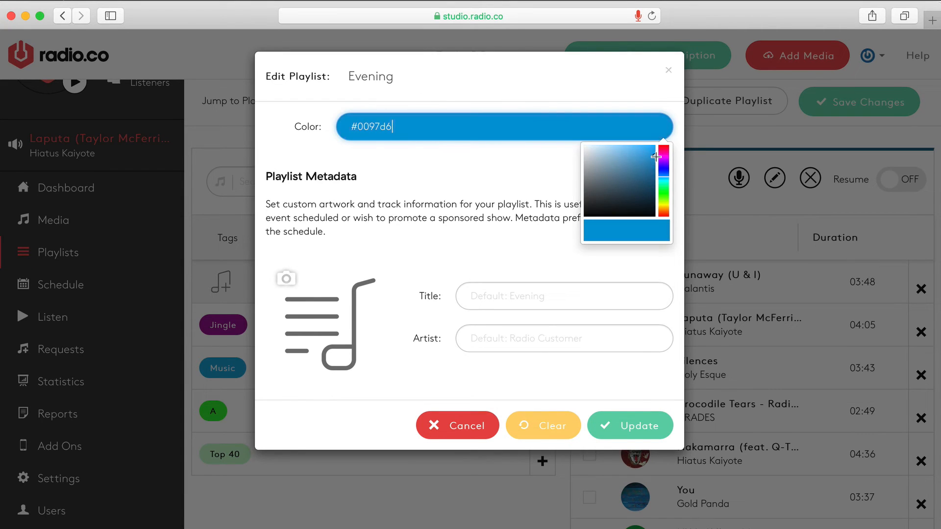
pyautogui.click(470, 195)
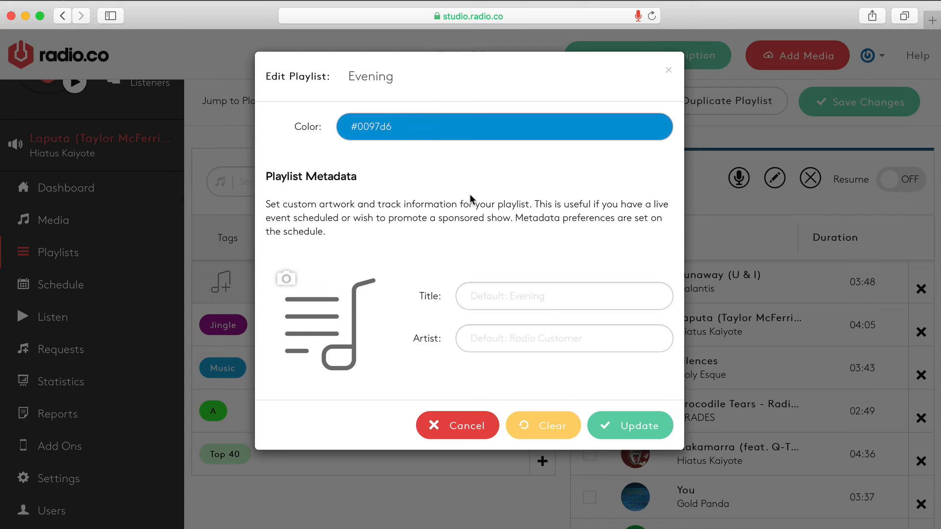
# Enter a metadata title made of a presenter's name followed by "live on your station" for the Evening playlist
pyautogui.click(525, 287)
pyautogui.write('John')
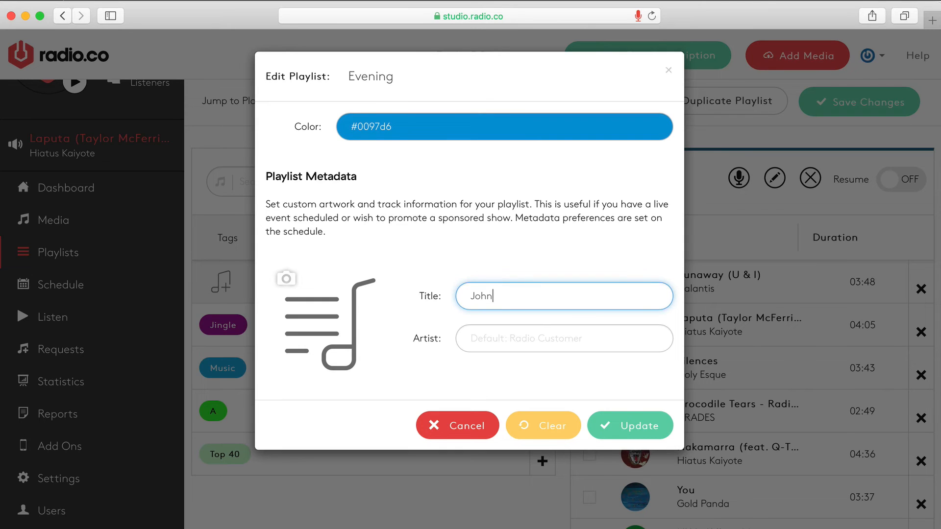
pyautogui.write(' live on your station')
pyautogui.moveTo(285, 278)
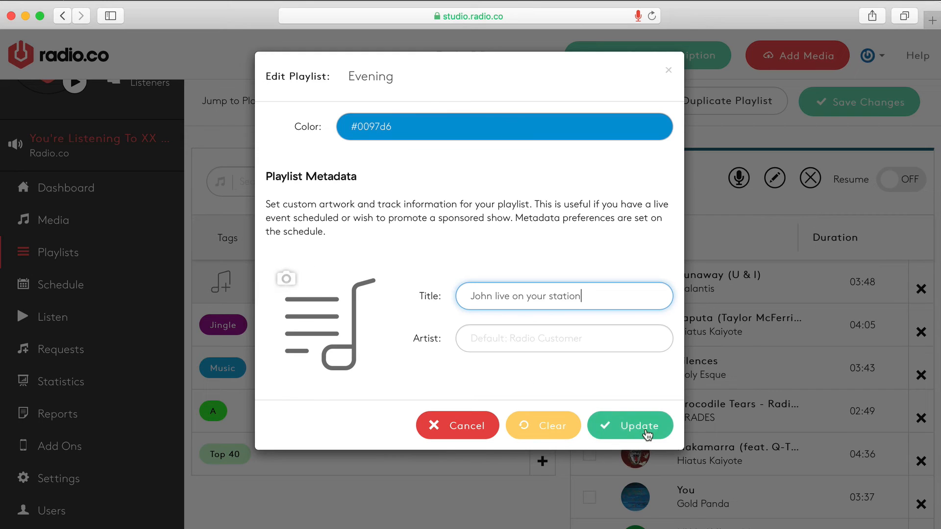
# Clear the custom metadata title and update the Evening playlist's settings
pyautogui.press('super+a')
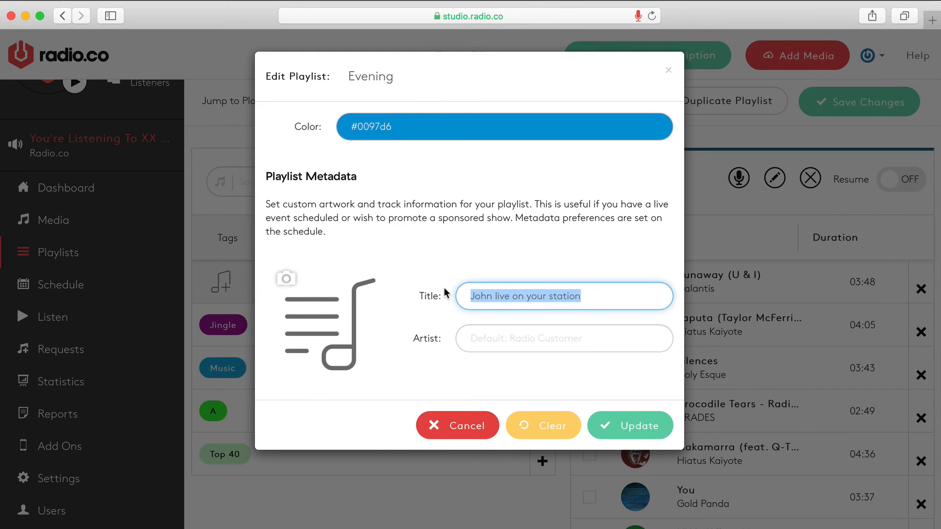
pyautogui.press('BackSpace')
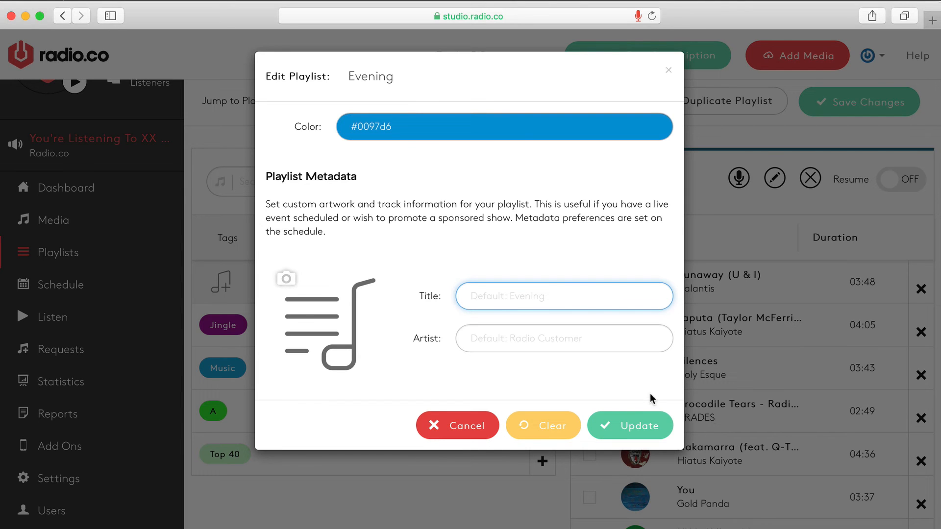
pyautogui.click(658, 431)
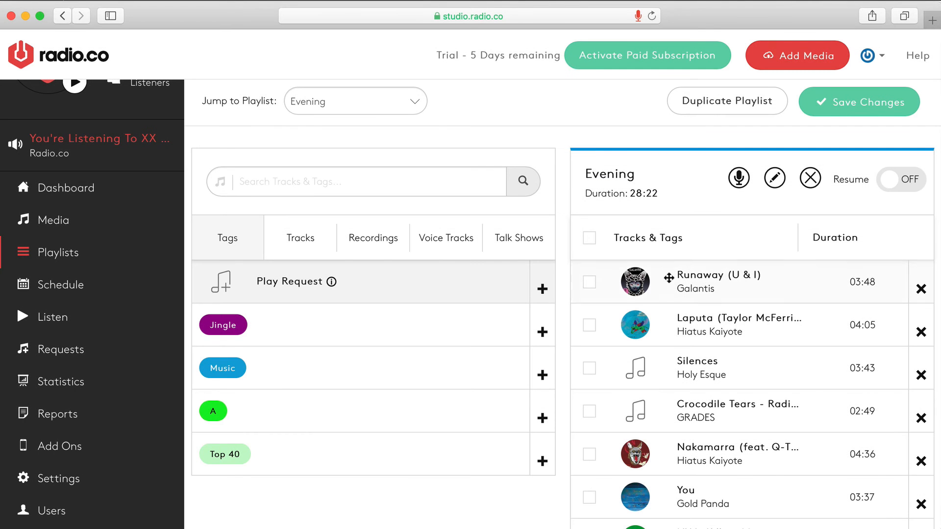
# Remove Laputa, Silences and Crocodile Tears together from the Evening playlist
pyautogui.click(593, 356)
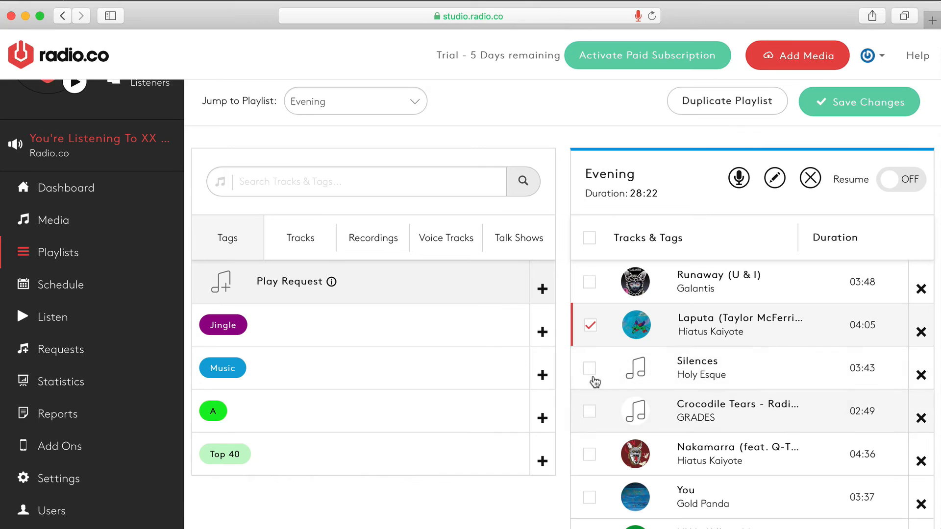
pyautogui.click(595, 380)
pyautogui.click(590, 415)
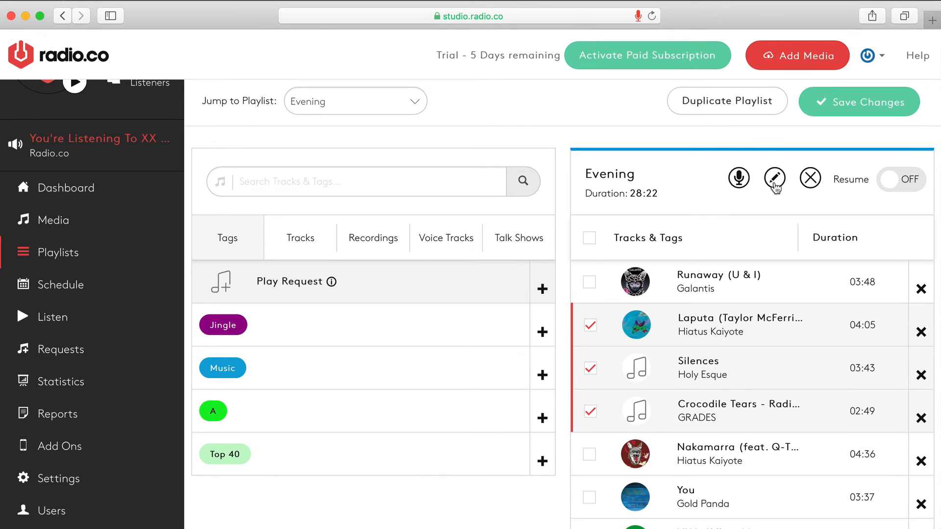
pyautogui.click(811, 178)
pyautogui.click(742, 252)
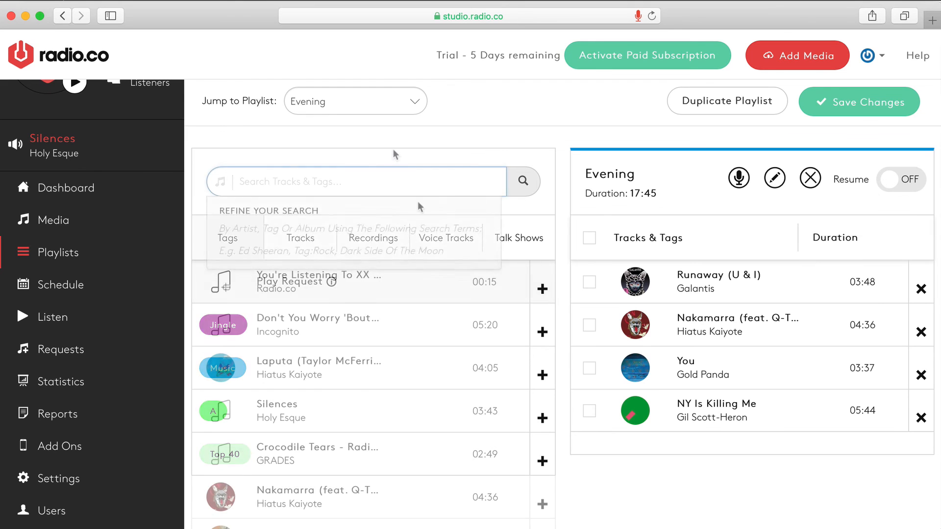
# Enter a tag search for "tag:top 40" in the tracks and tags search, and close the search suggestions
pyautogui.click(378, 176)
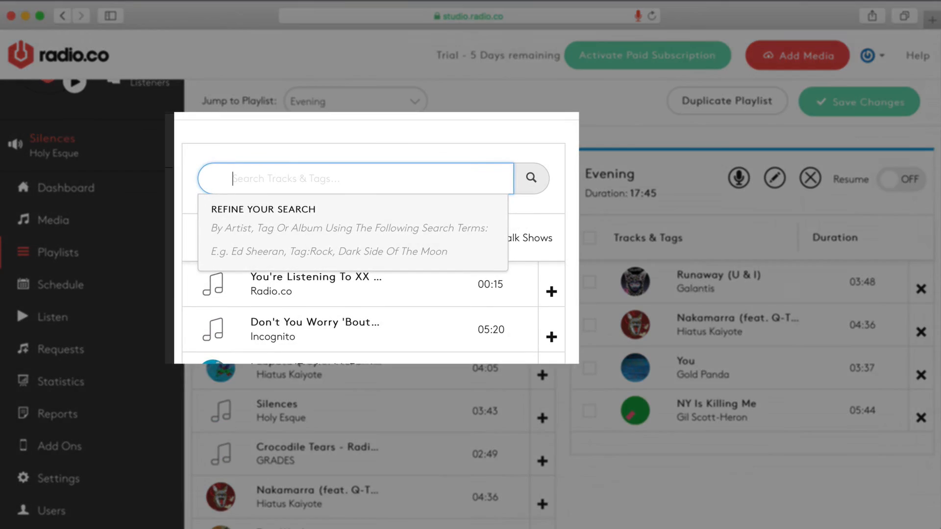
pyautogui.write('ta')
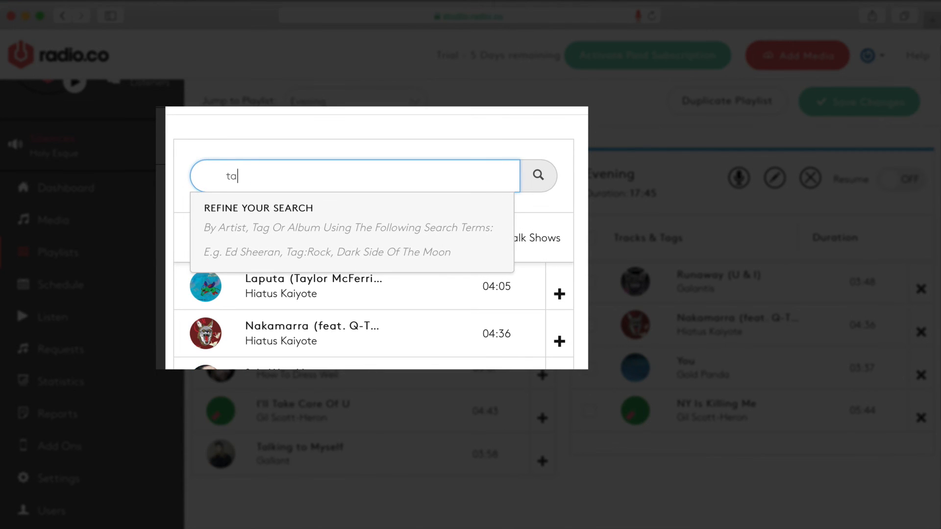
pyautogui.write('g:')
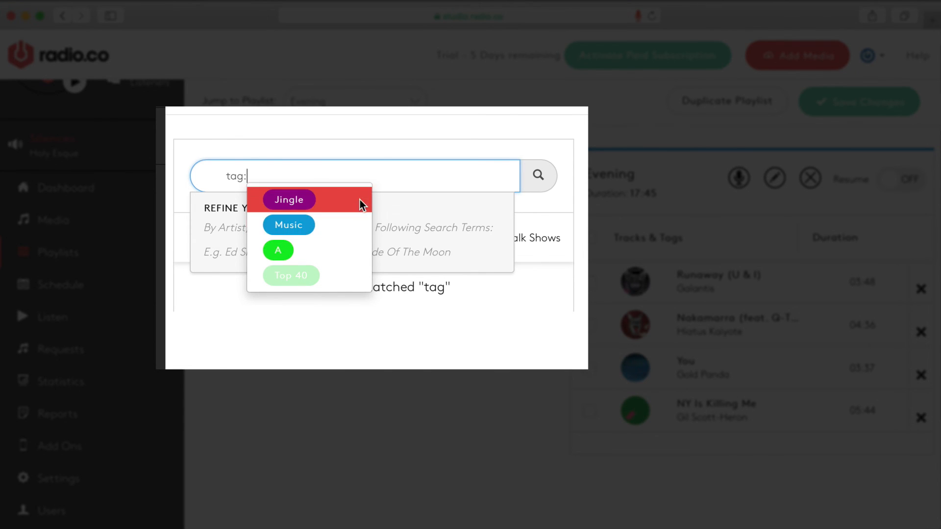
pyautogui.click(319, 269)
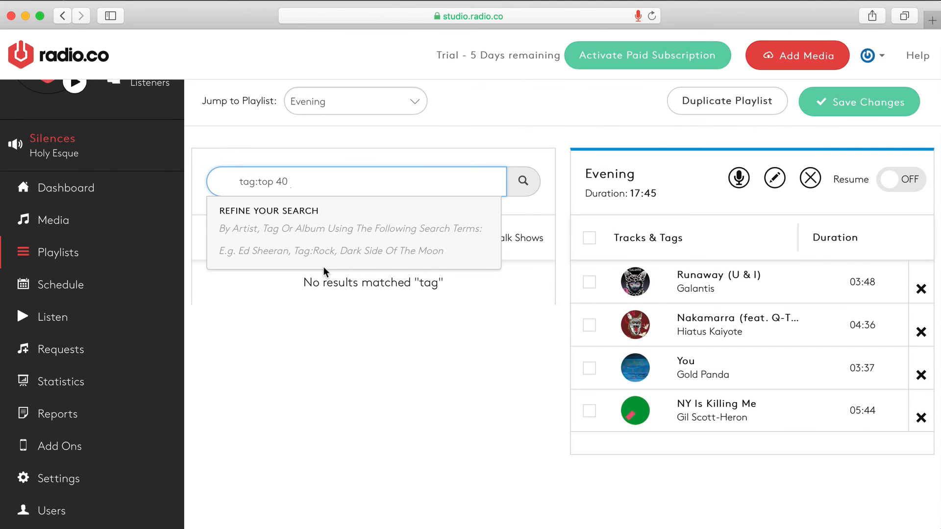
pyautogui.click(412, 147)
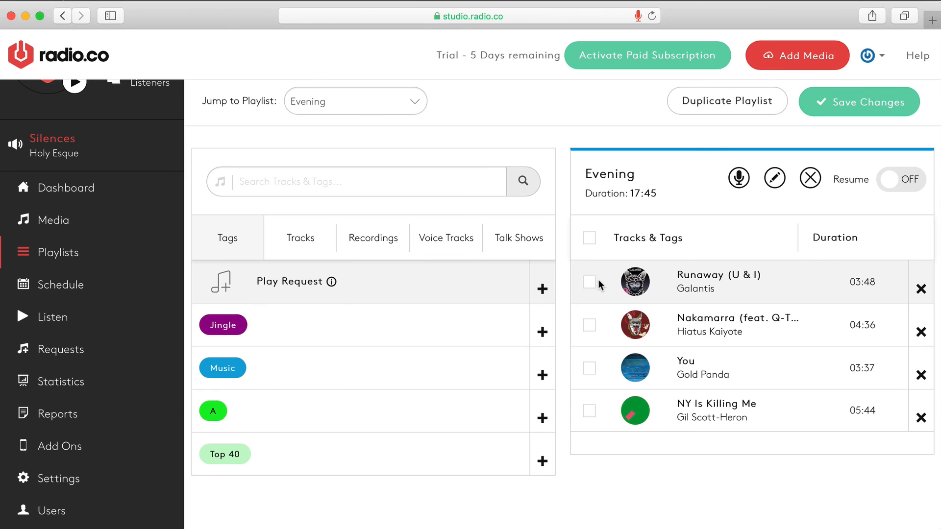
# Save the changes to the Evening playlist
pyautogui.click(867, 87)
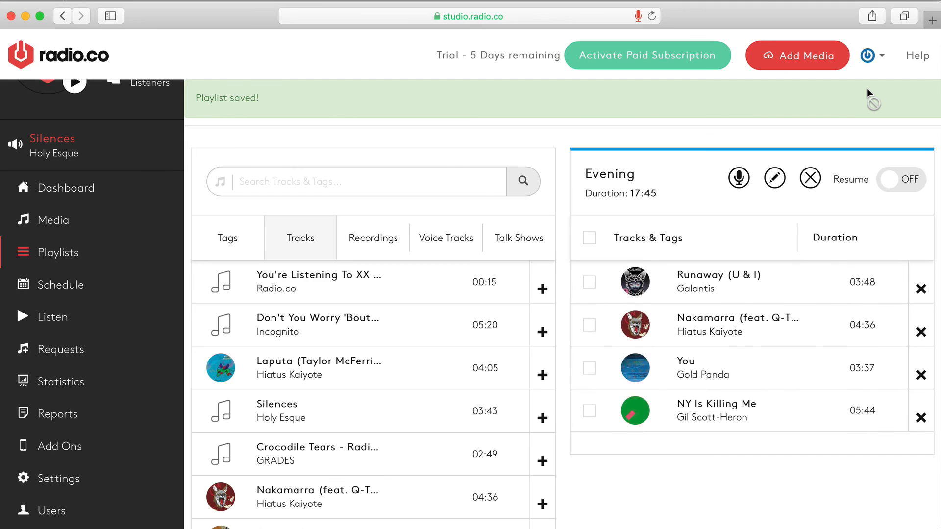